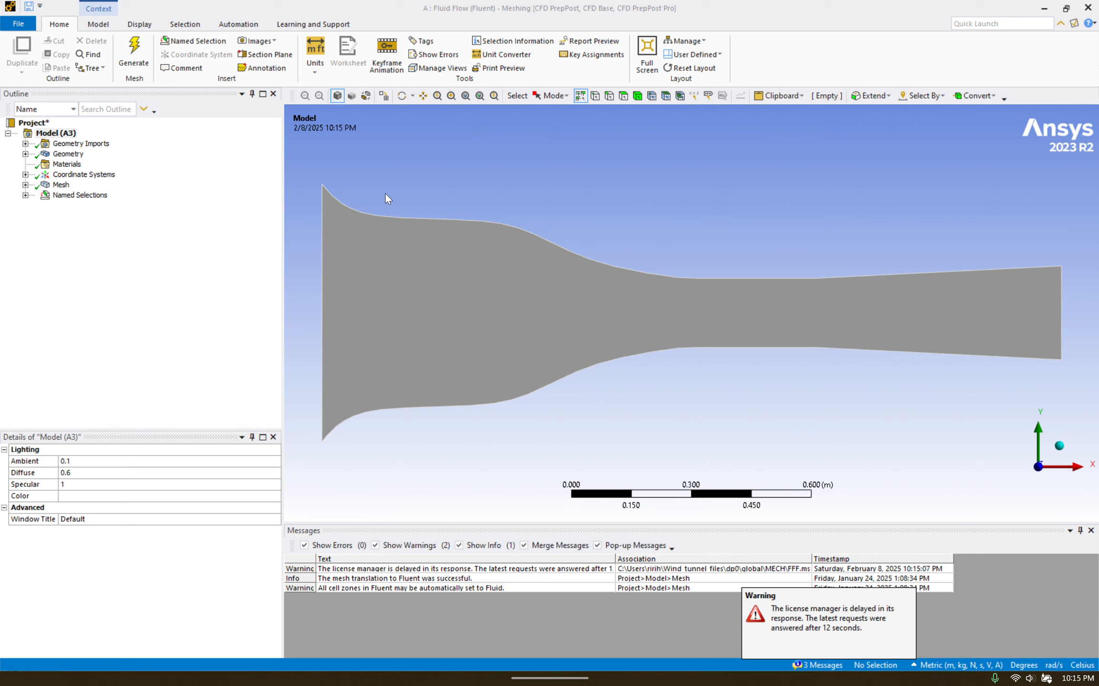
# Expand the Mesh branch of the Wind_tunnel model to reveal its All Triangles Method.
pyautogui.click(25, 185)
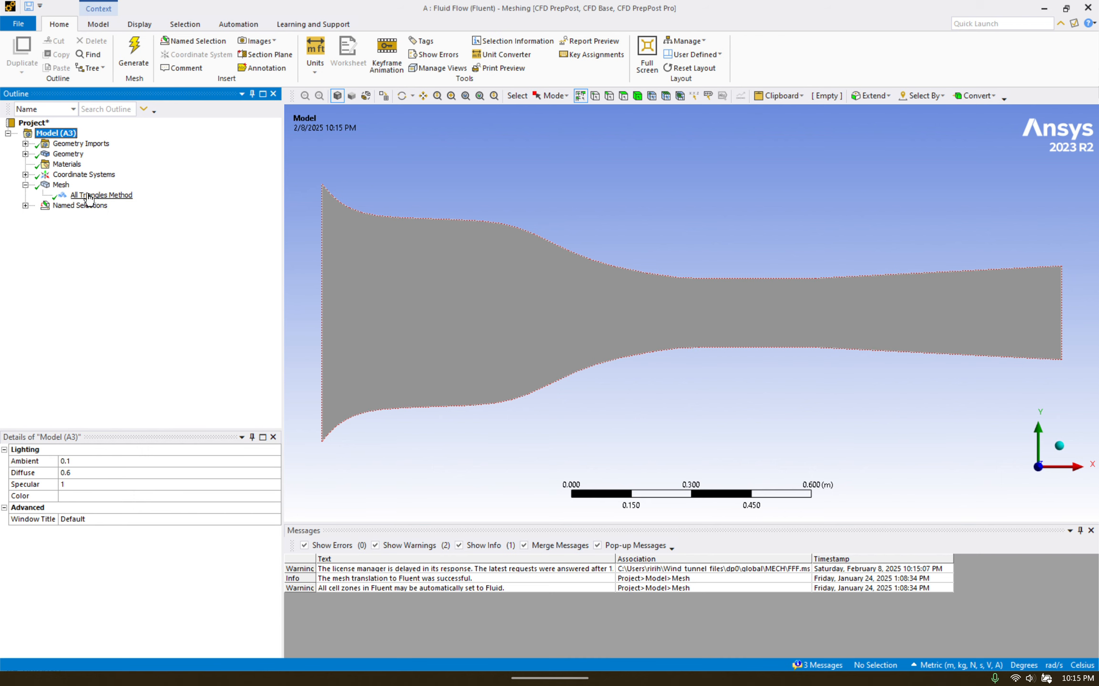
# Show the duct's dense all-triangle mesh with its 1.e-002 m default element size.
pyautogui.click(61, 185)
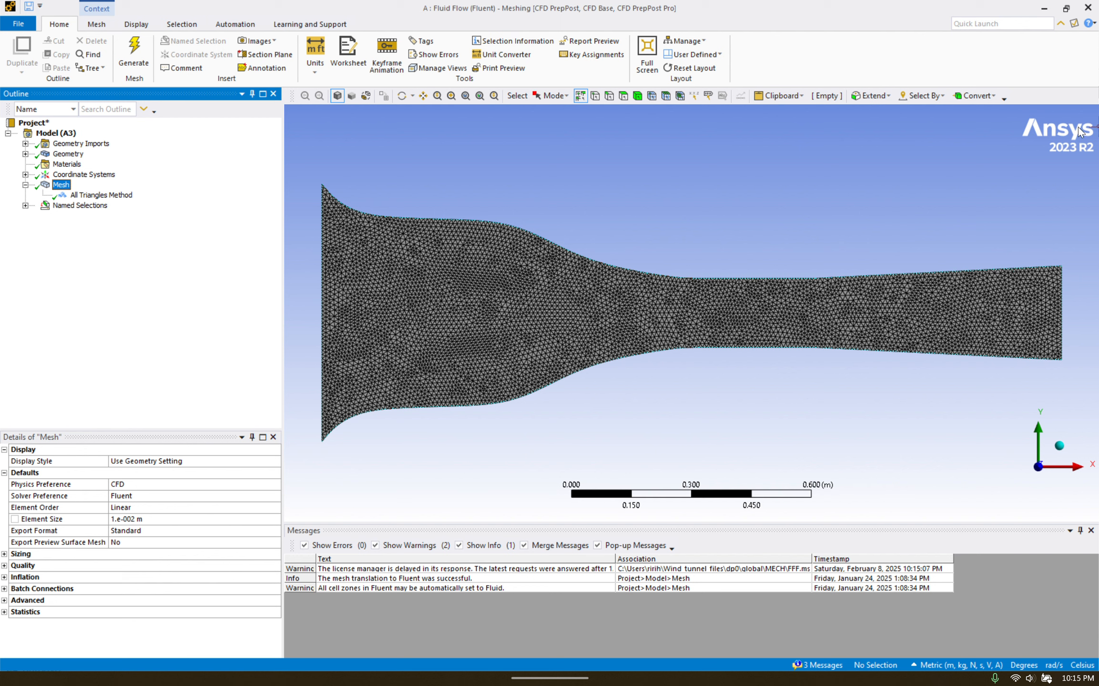
# Close Meshing and open the Setup cell in Fluent Launcher from Workbench.
pyautogui.click(1089, 9)
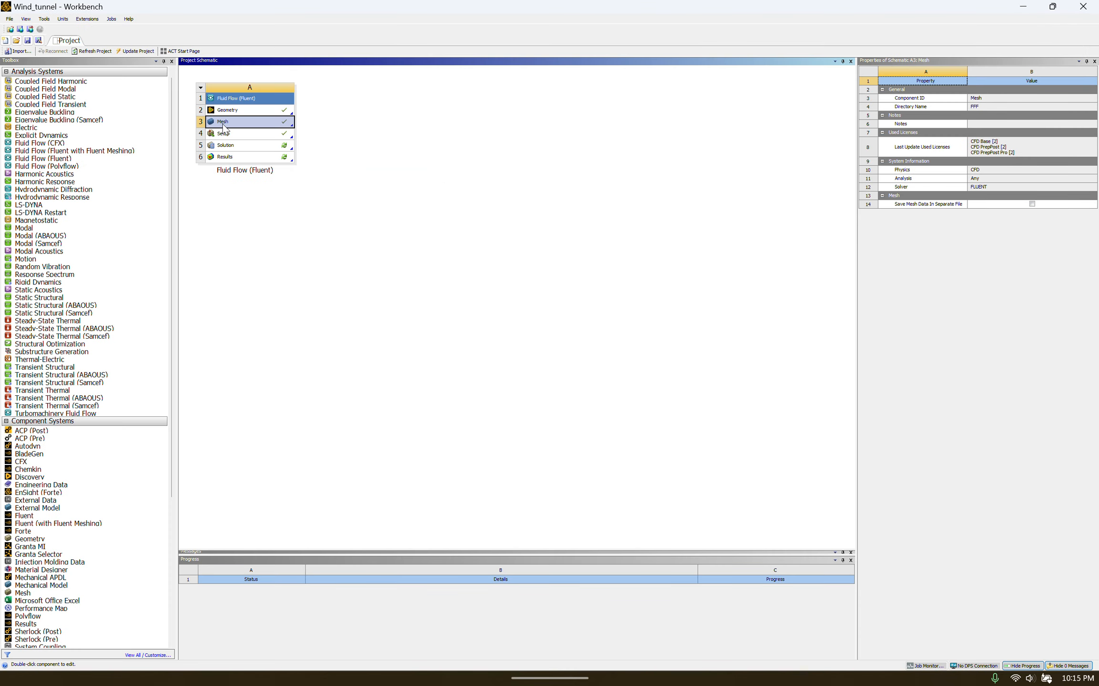
pyautogui.doubleClick(254, 134)
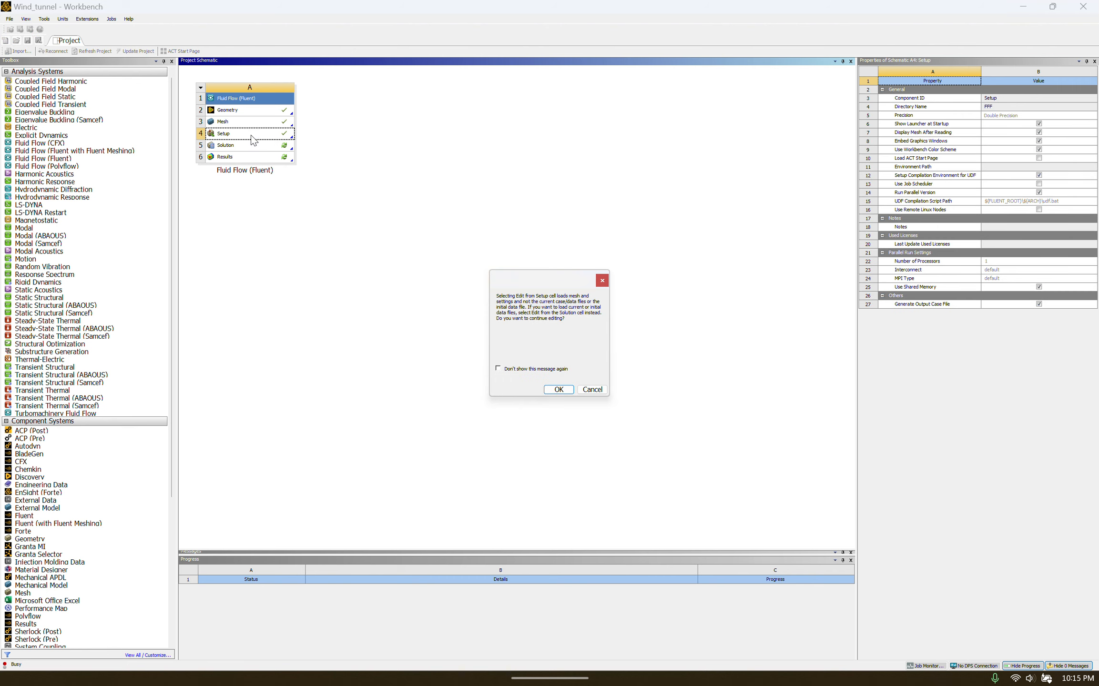
pyautogui.click(592, 389)
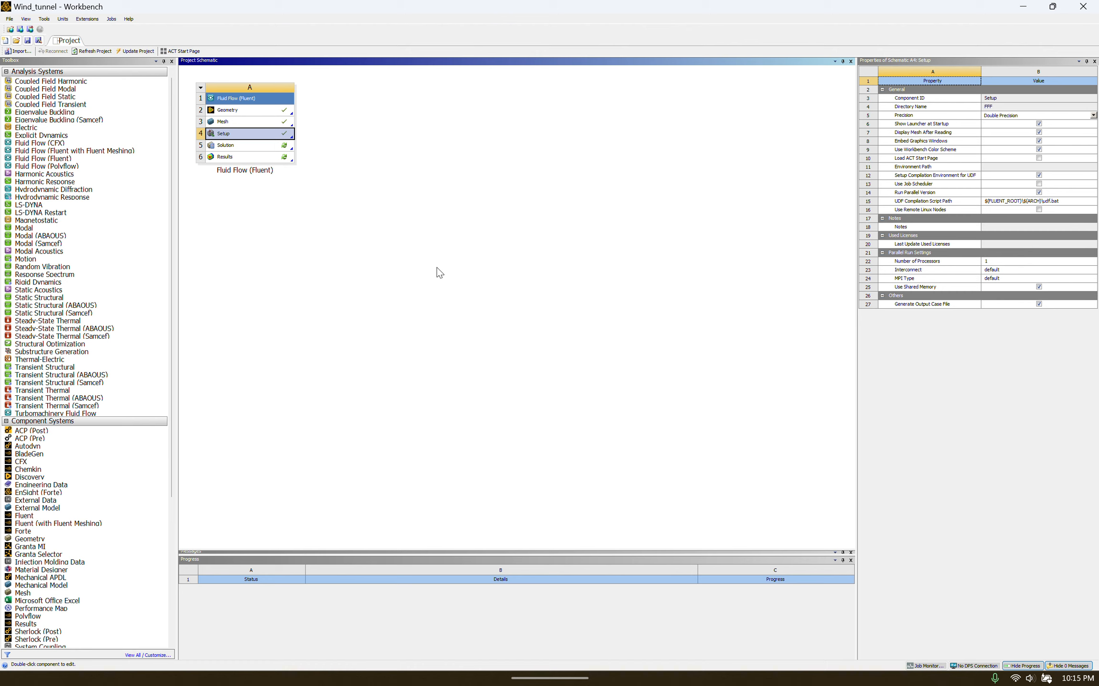
pyautogui.doubleClick(245, 138)
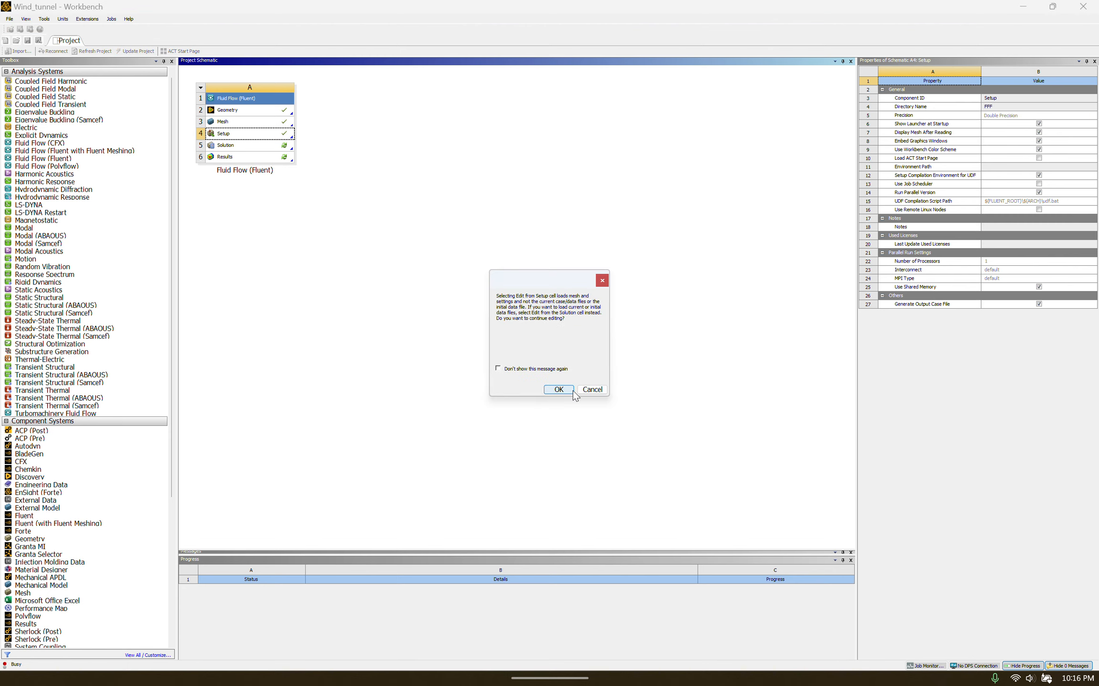
pyautogui.click(557, 389)
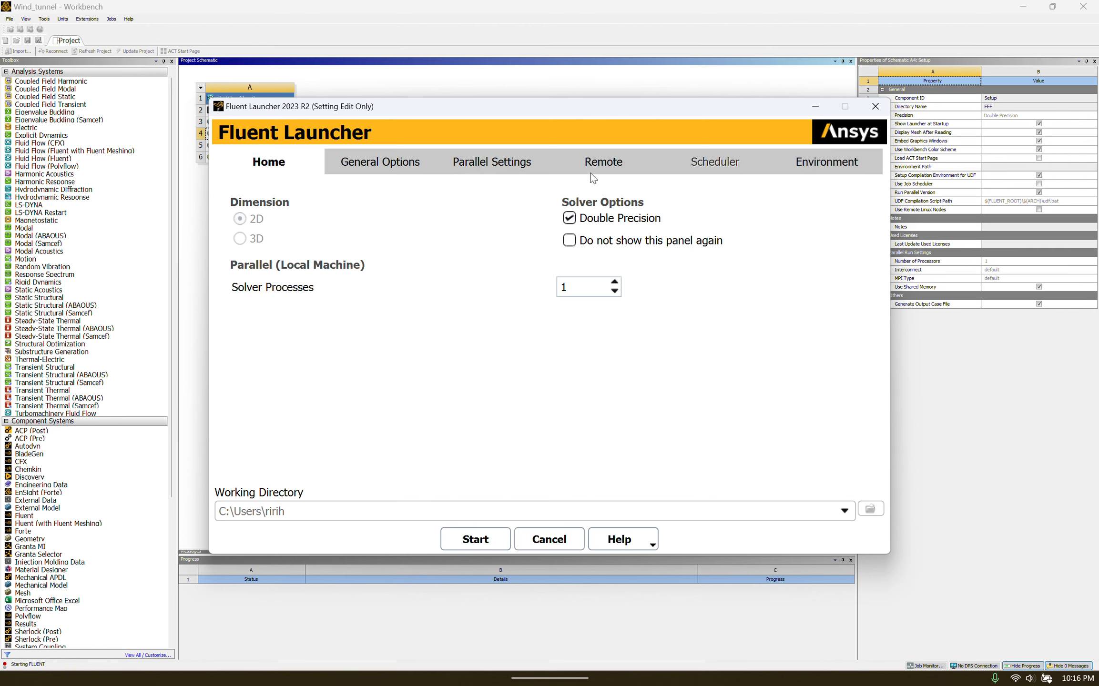
# Start Fluent in 2D, Double Precision, with 1 solver process.
pyautogui.click(478, 544)
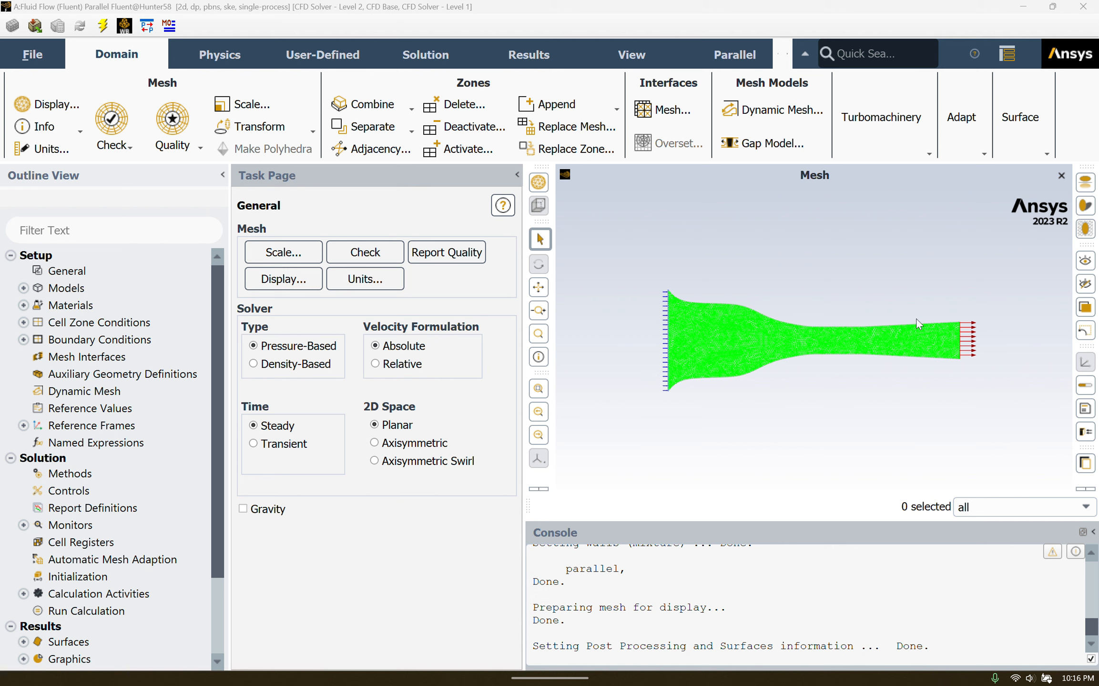
# Turn on Energy and set Viscous to standard k-epsilon with Enhanced Wall Treatment.
pyautogui.click(24, 289)
pyautogui.doubleClick(71, 323)
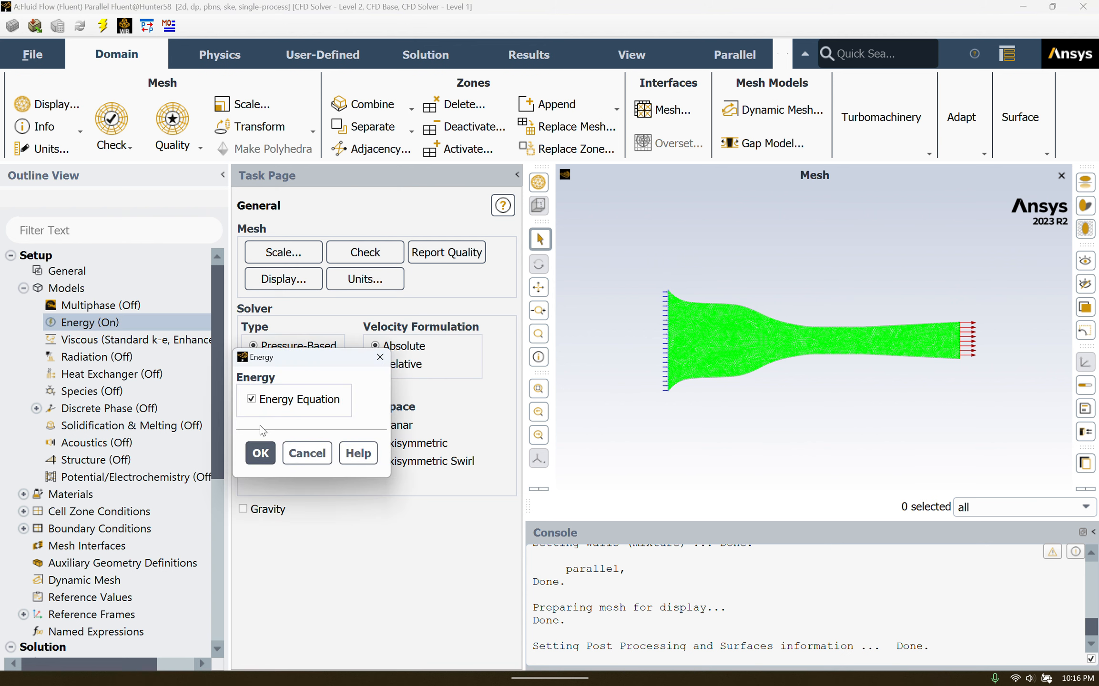
pyautogui.click(380, 357)
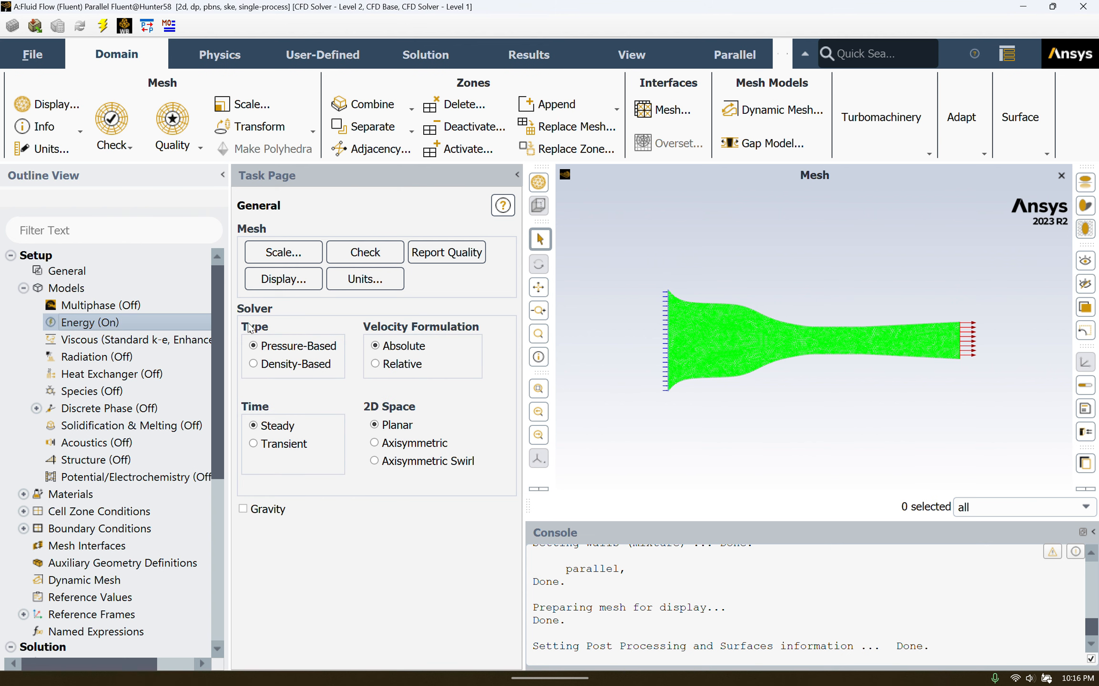
pyautogui.doubleClick(105, 340)
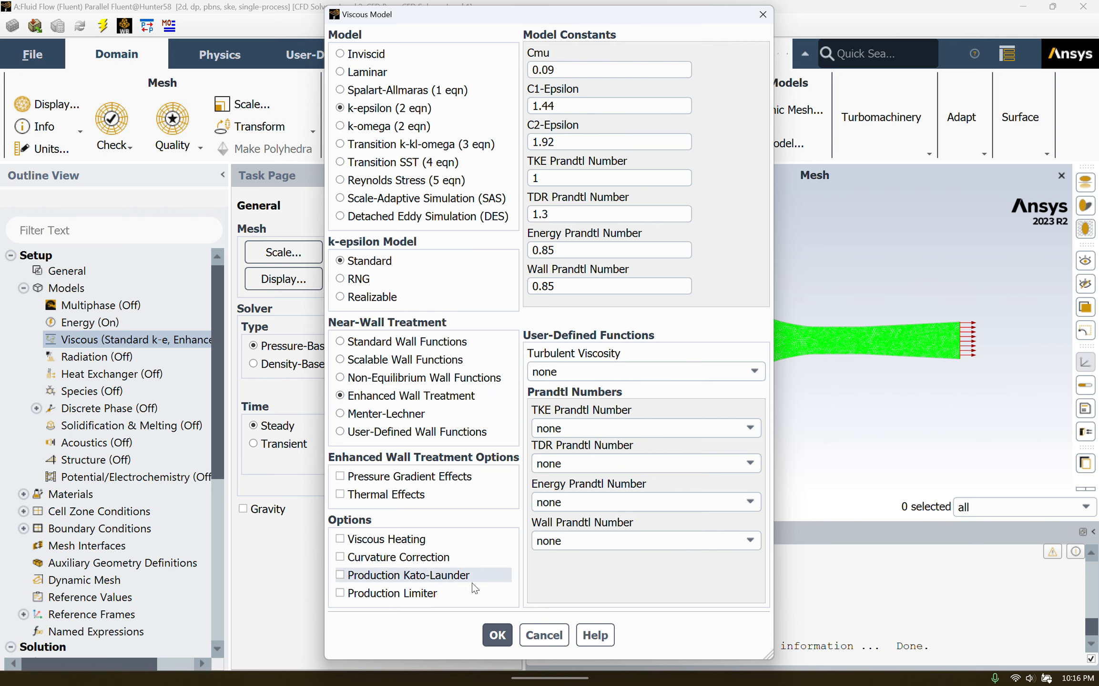
pyautogui.click(497, 634)
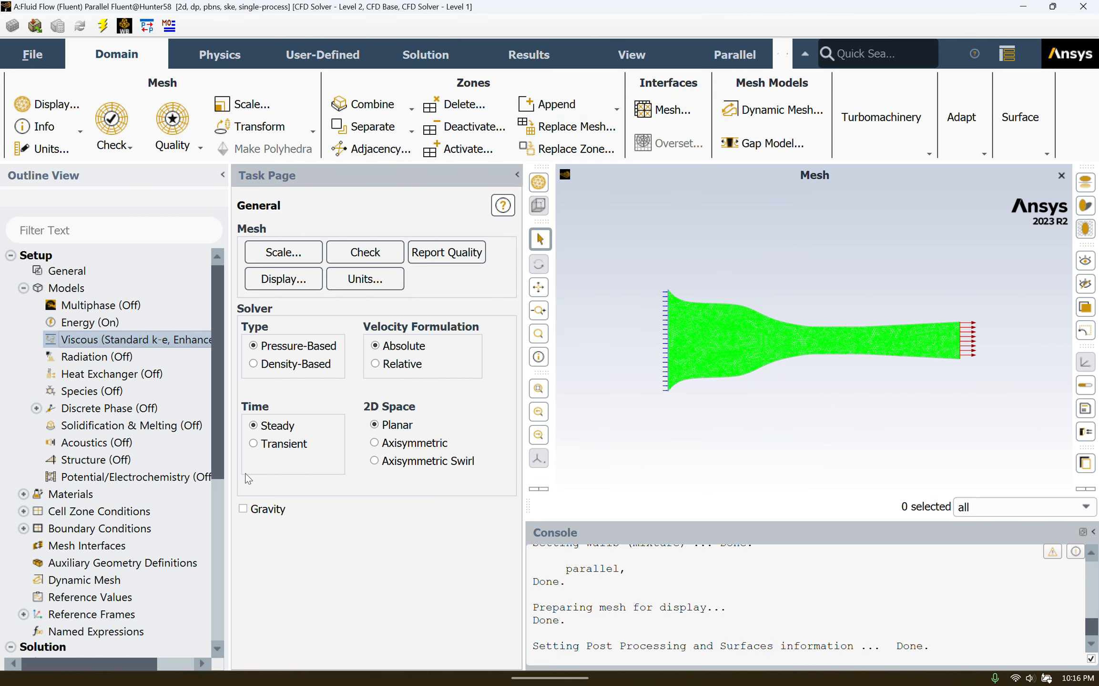
# Set the velocity_inlet velocity magnitude to 2.626 m/s and apply it.
pyautogui.click(23, 529)
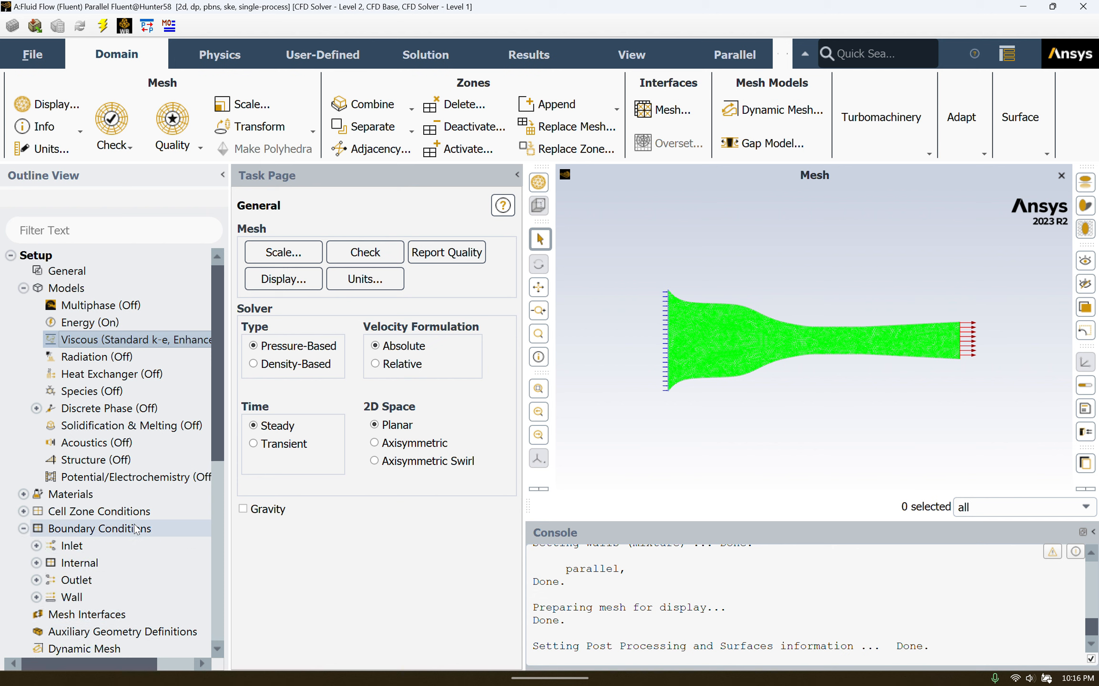
pyautogui.click(36, 546)
pyautogui.click(88, 565)
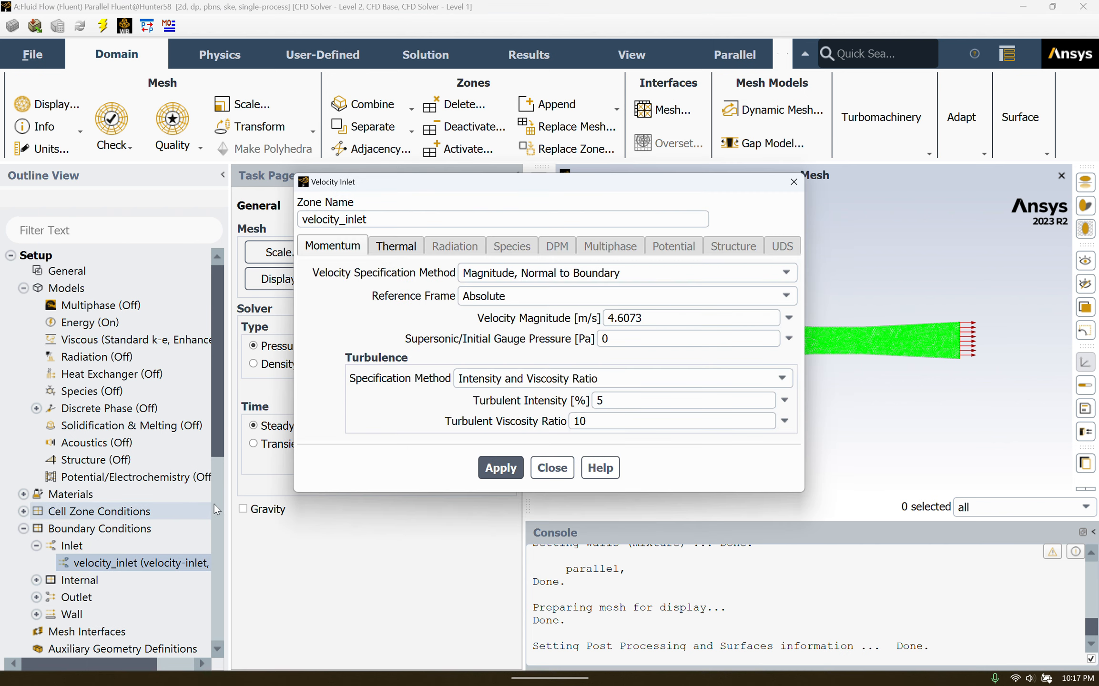
pyautogui.moveTo(660, 318); pyautogui.dragTo(602, 321)
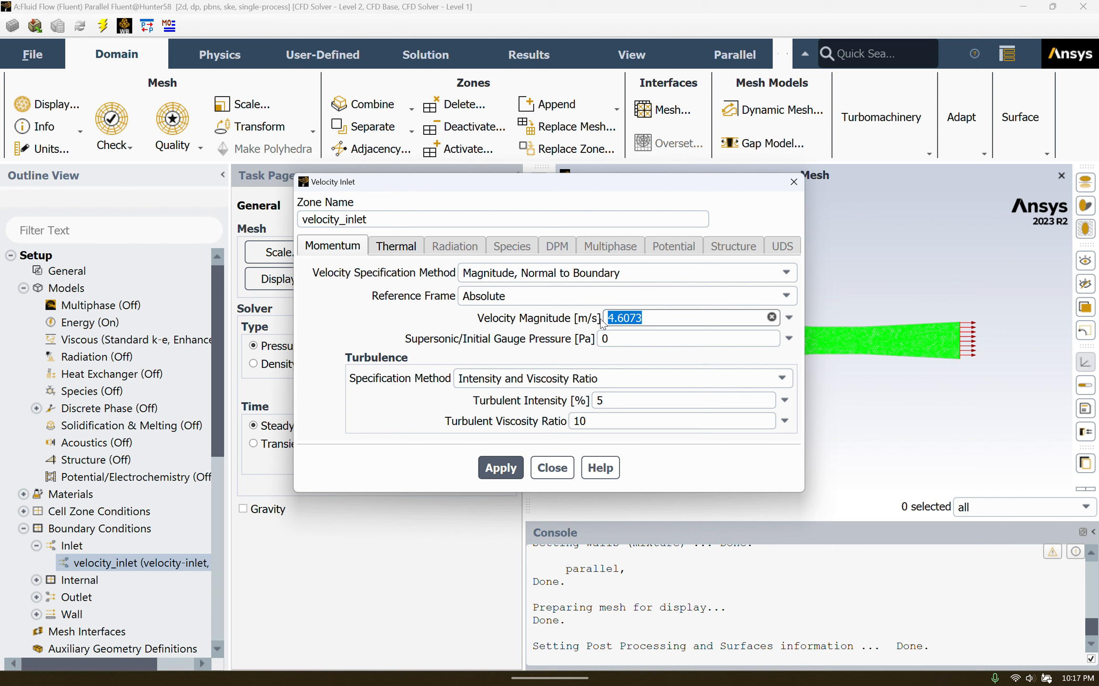
pyautogui.write('2.626')
pyautogui.click(497, 469)
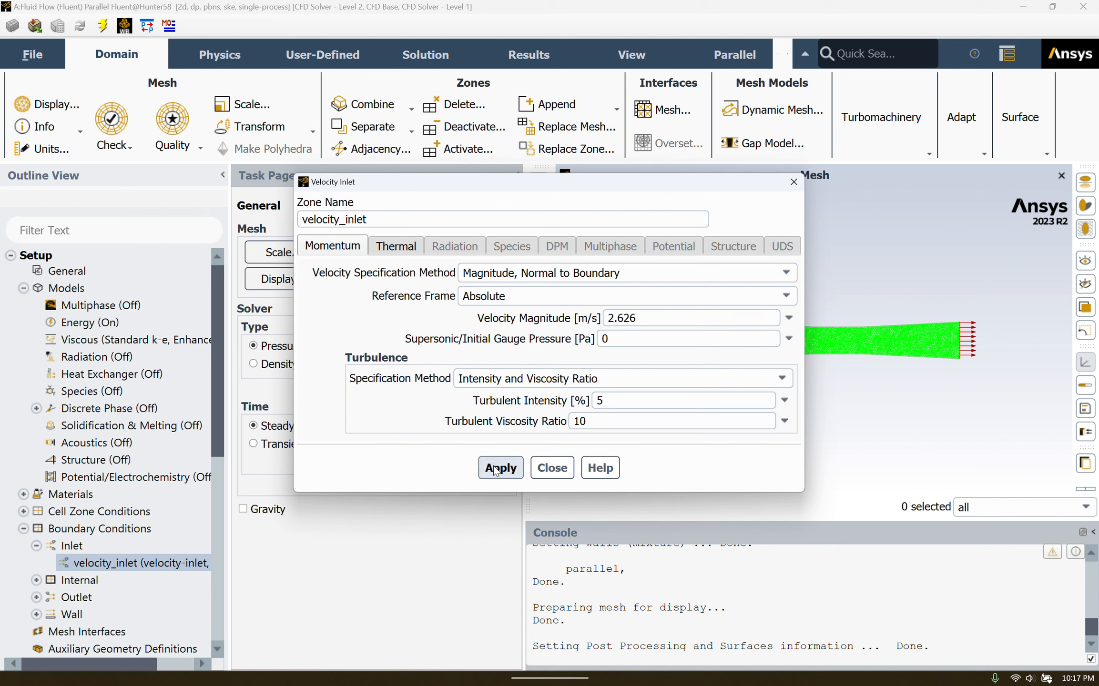
pyautogui.click(552, 467)
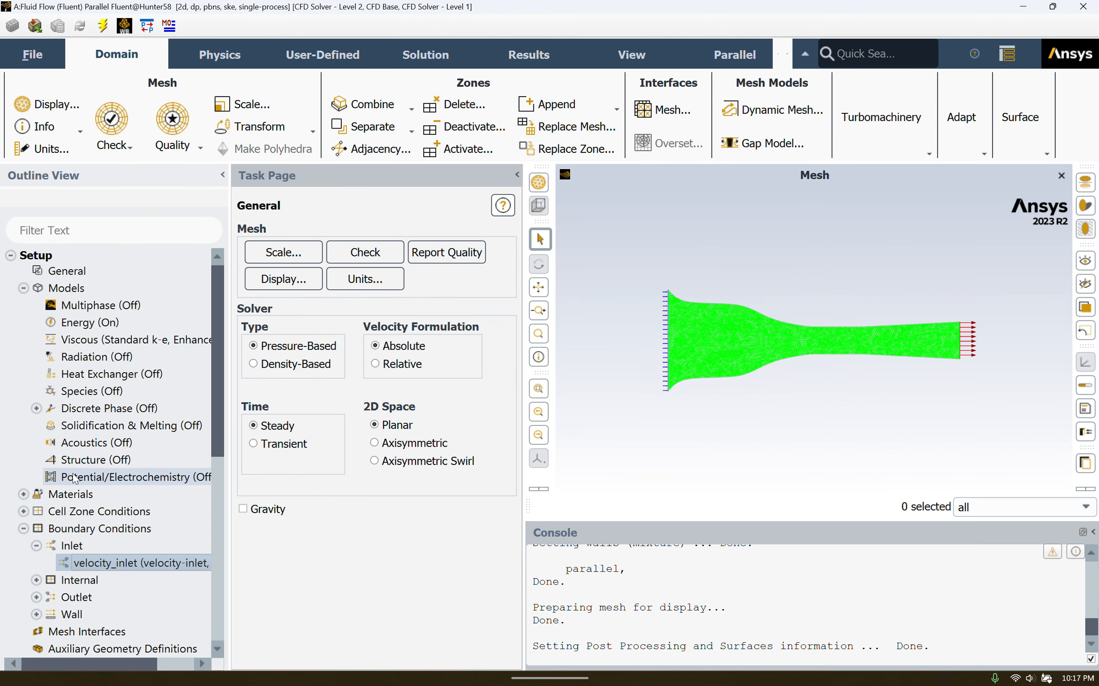
# Hybrid-initialize the duct solution.
pyautogui.scroll(-1, 74, 478)
pyautogui.scroll(-6, 74, 478)
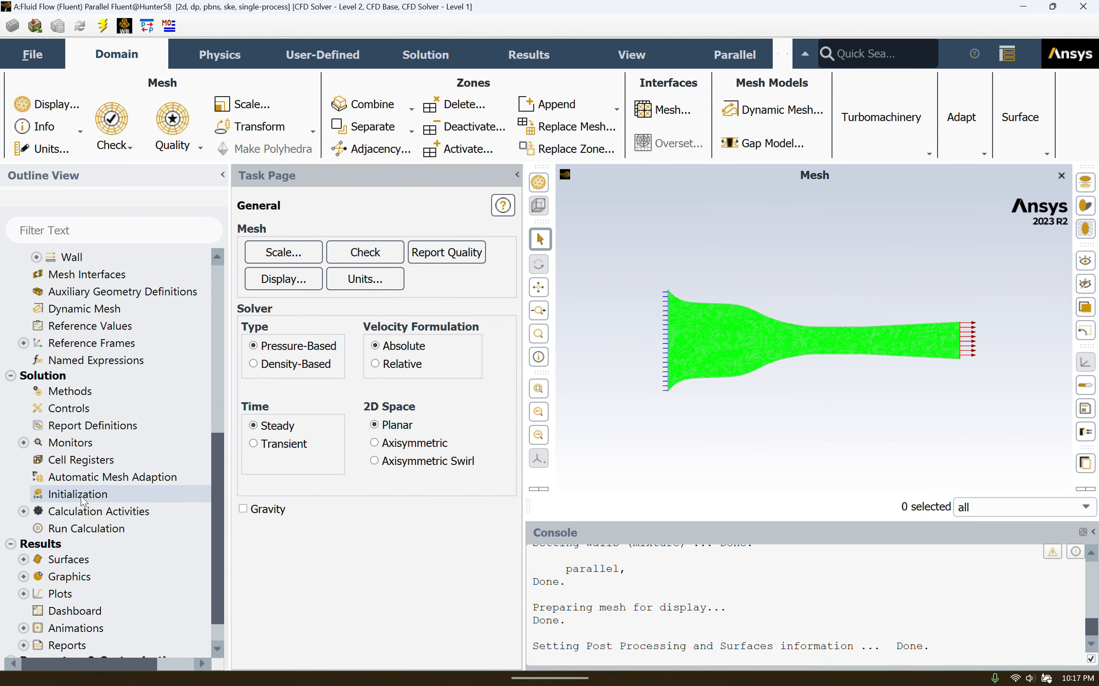
pyautogui.click(79, 496)
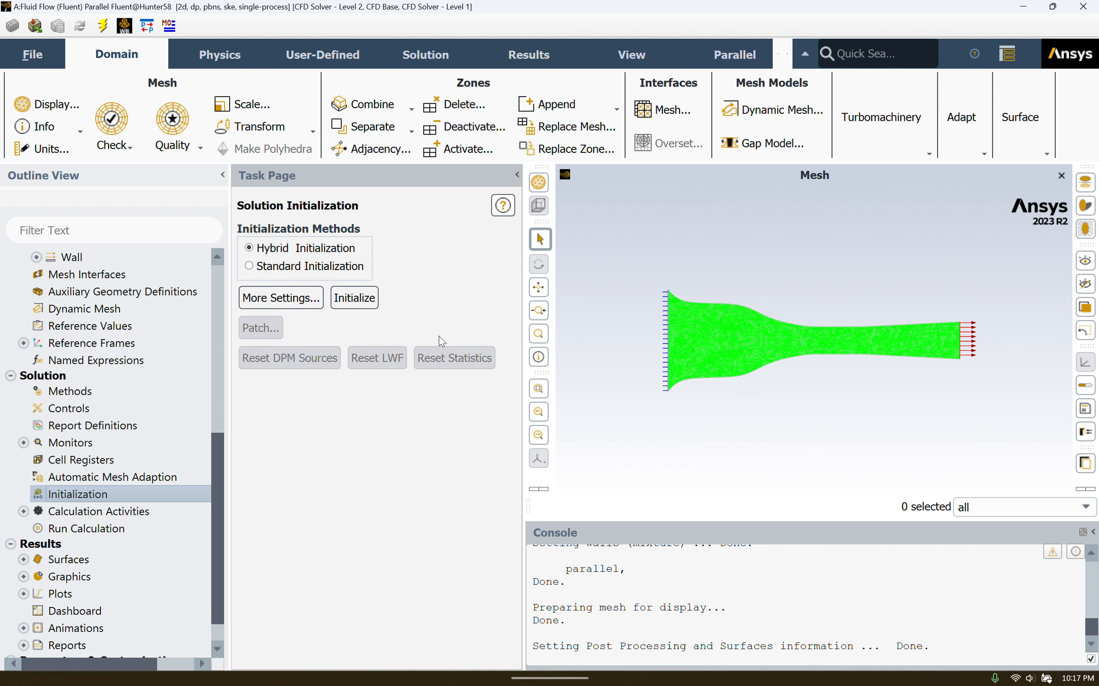
pyautogui.click(354, 301)
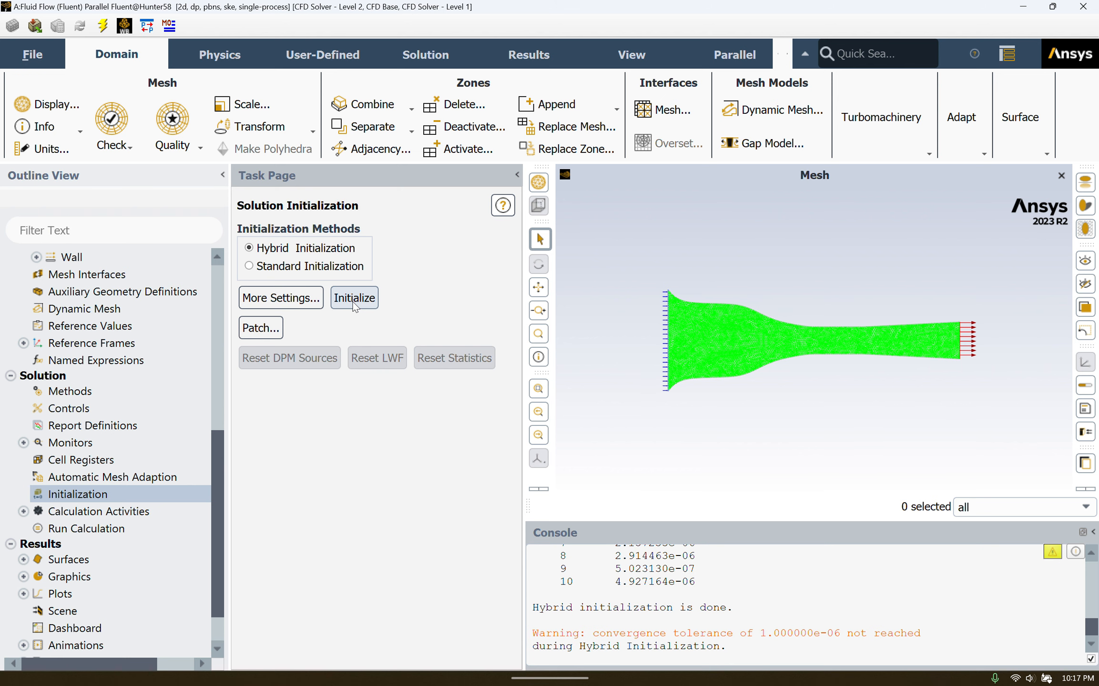
# Run the 300-iteration calculation, which converges at iteration 68.
pyautogui.click(102, 528)
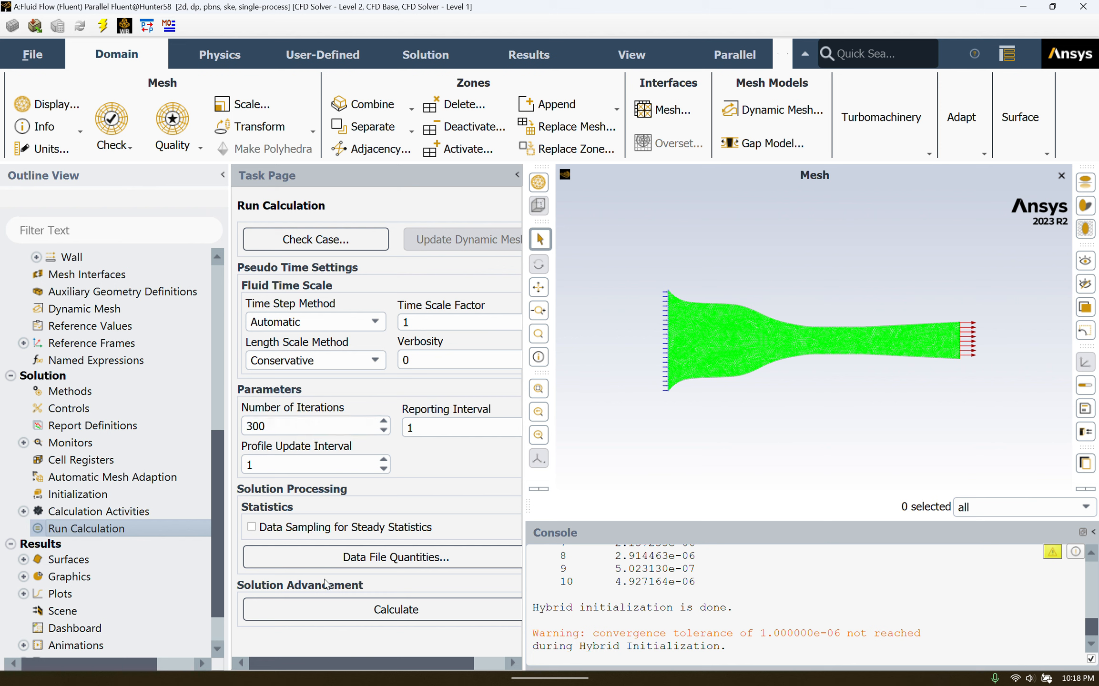
pyautogui.click(341, 614)
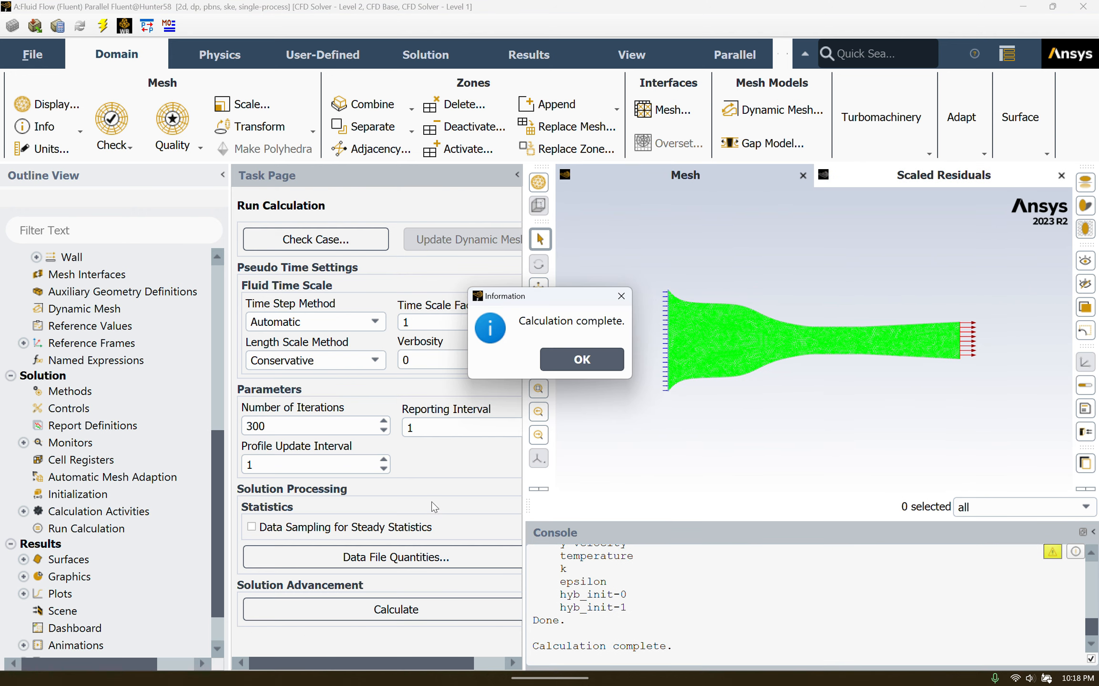
pyautogui.click(576, 367)
pyautogui.scroll(-1, 138, 506)
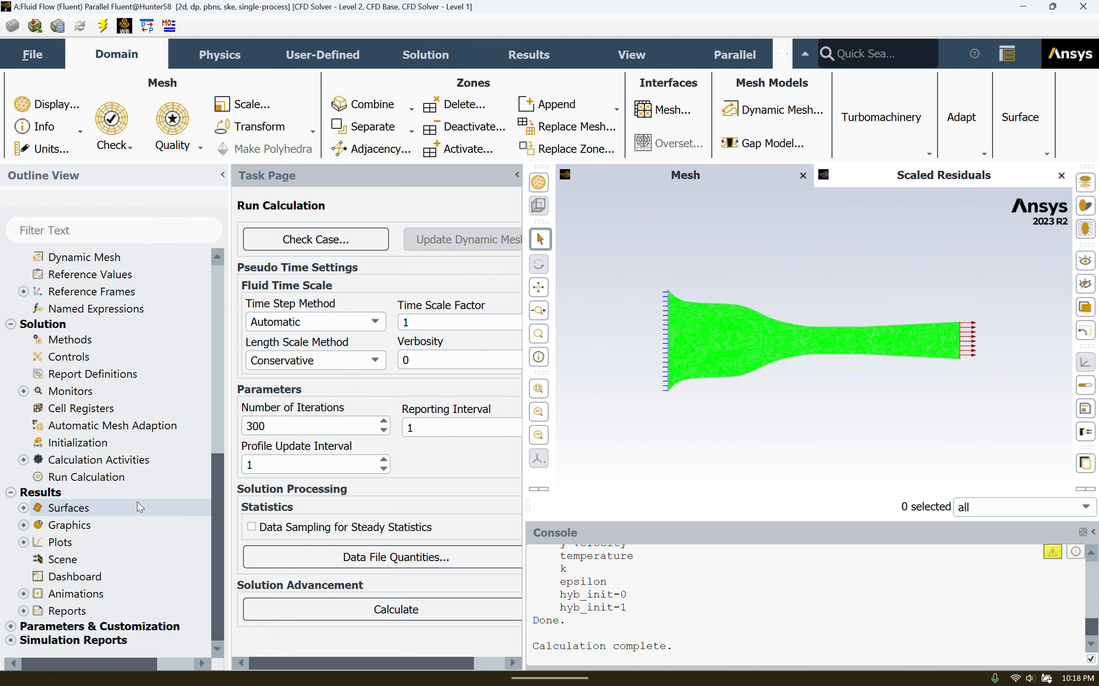
# Display contour-1 as an X Velocity contour on surface_body.
pyautogui.click(23, 525)
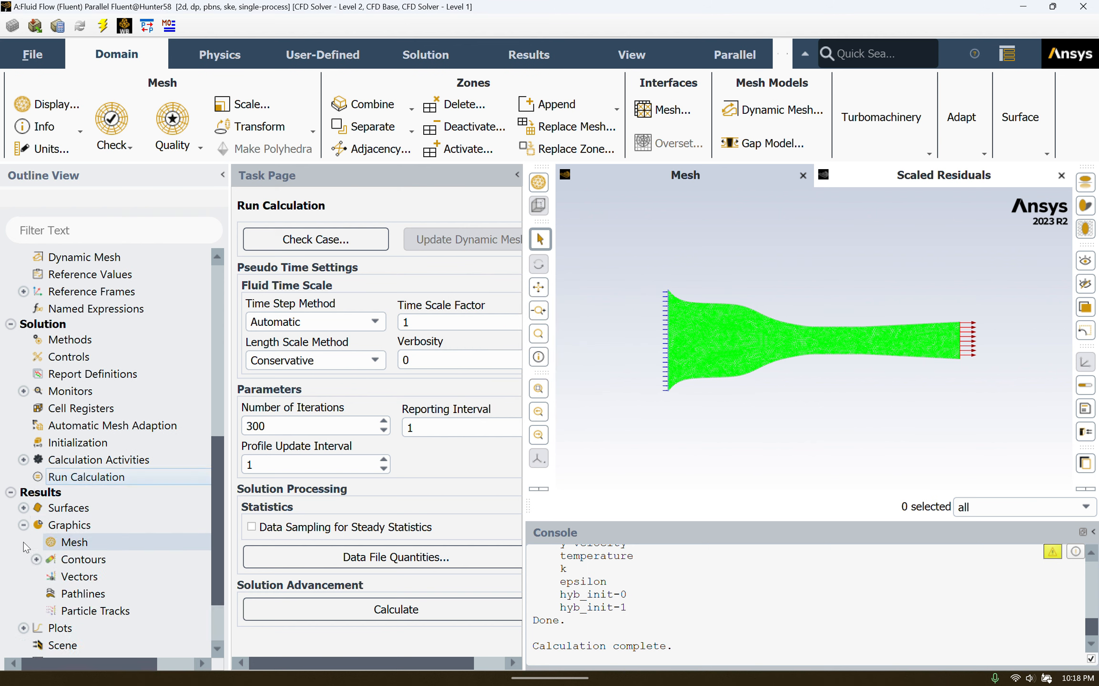
pyautogui.click(36, 559)
pyautogui.scroll(-3, 106, 544)
pyautogui.scroll(-1, 107, 543)
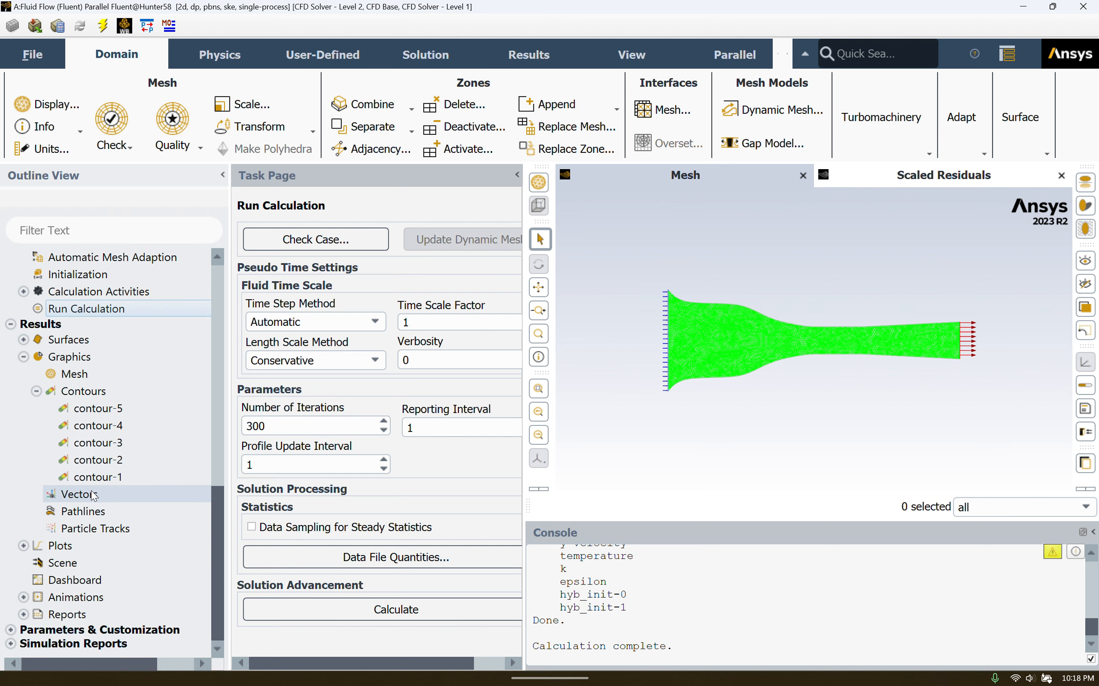
pyautogui.doubleClick(93, 479)
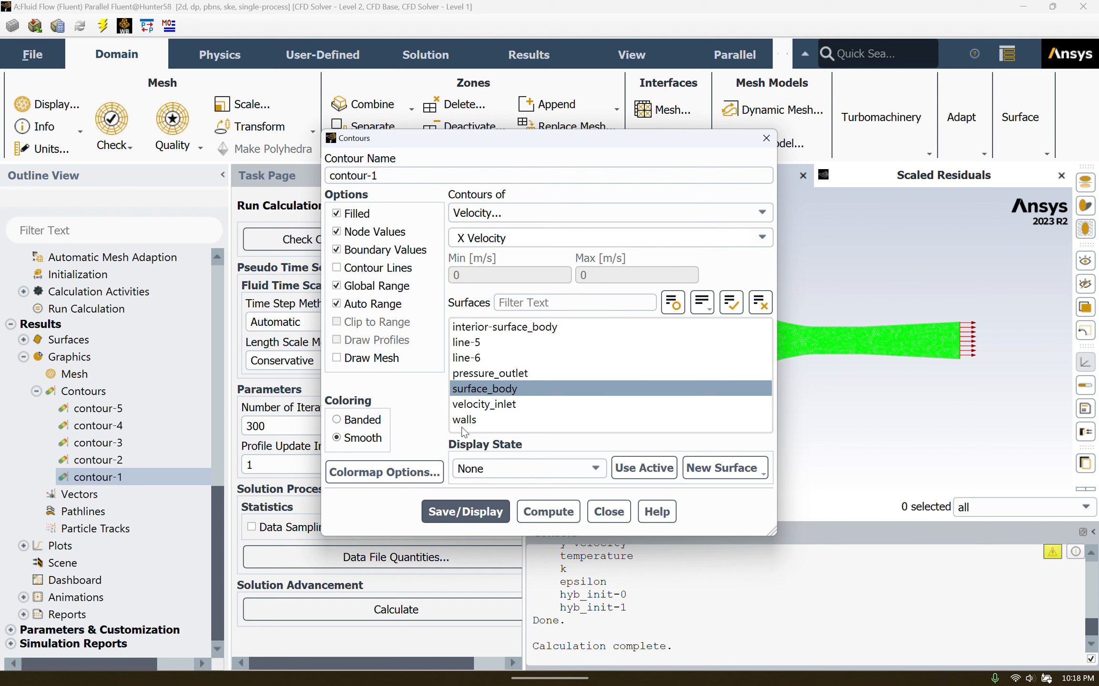
pyautogui.click(476, 390)
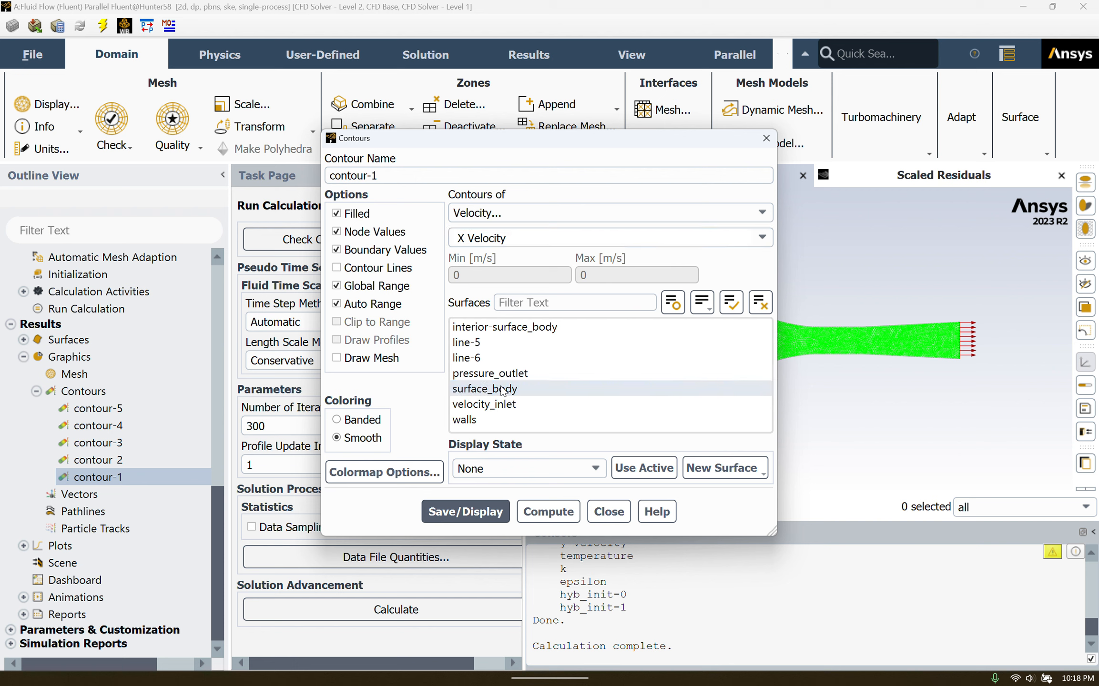
pyautogui.click(541, 388)
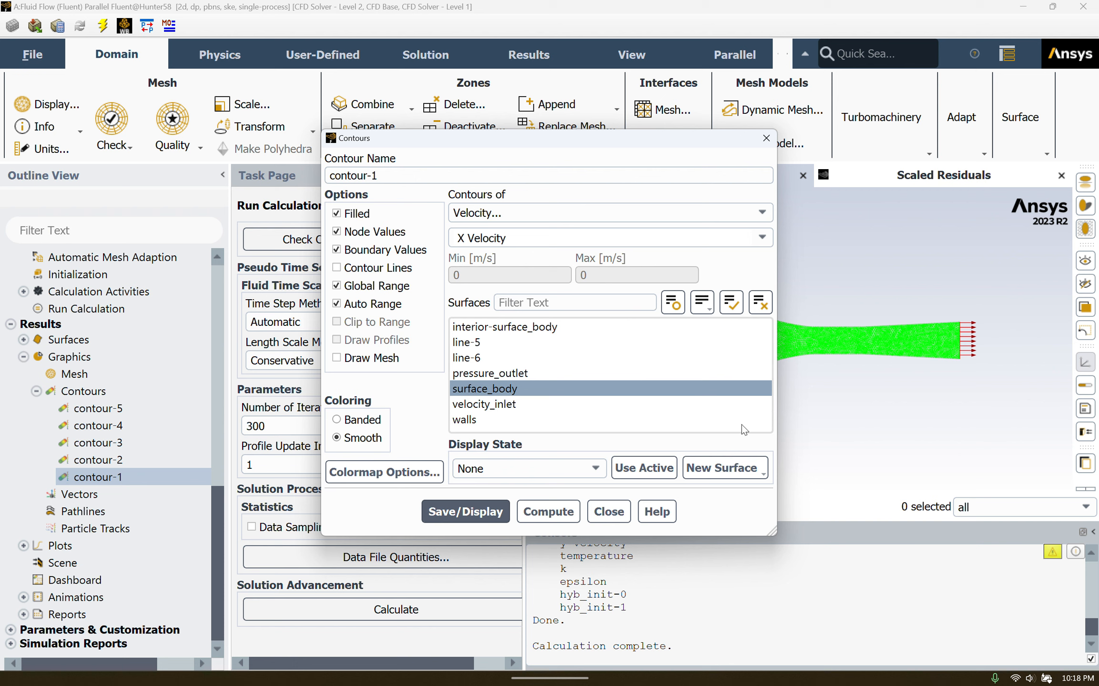
pyautogui.click(524, 517)
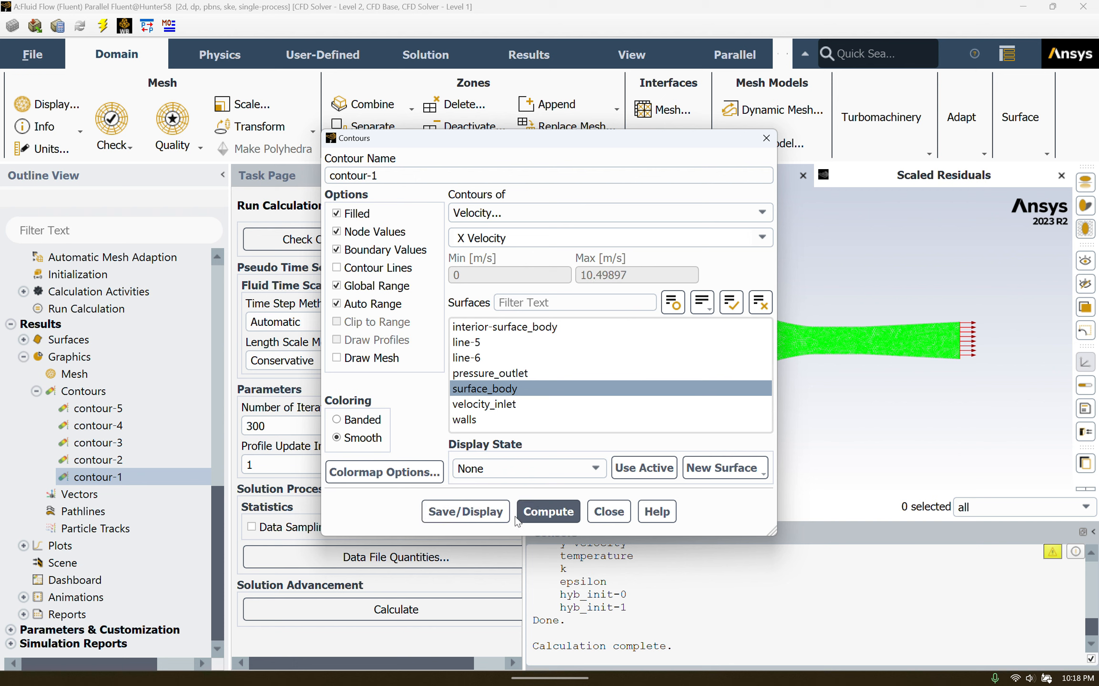
pyautogui.click(484, 522)
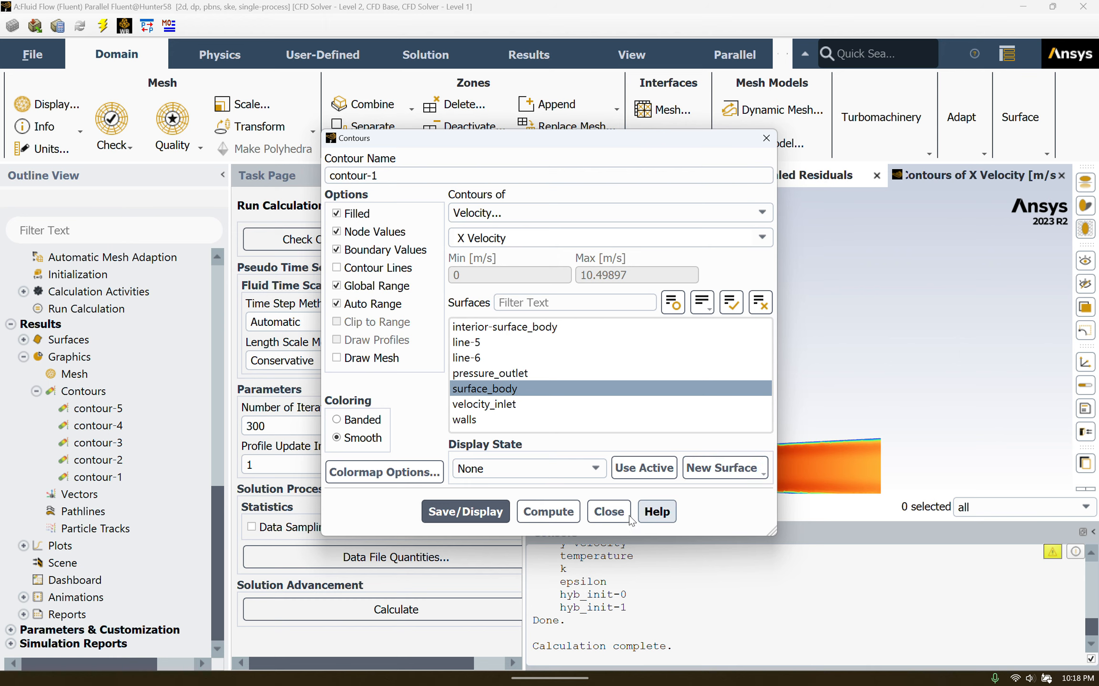
pyautogui.click(607, 511)
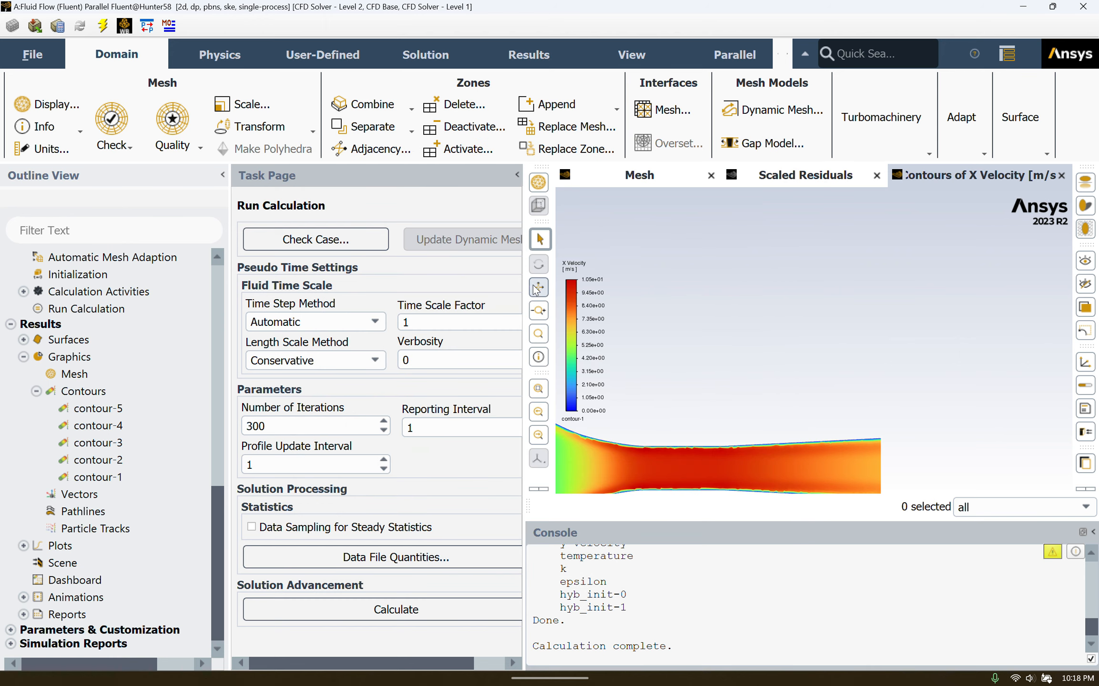
# Pan the X Velocity contour into view and open contour-2's Velocity Magnitude settings.
pyautogui.click(538, 288)
pyautogui.moveTo(745, 335); pyautogui.dragTo(1066, 243)
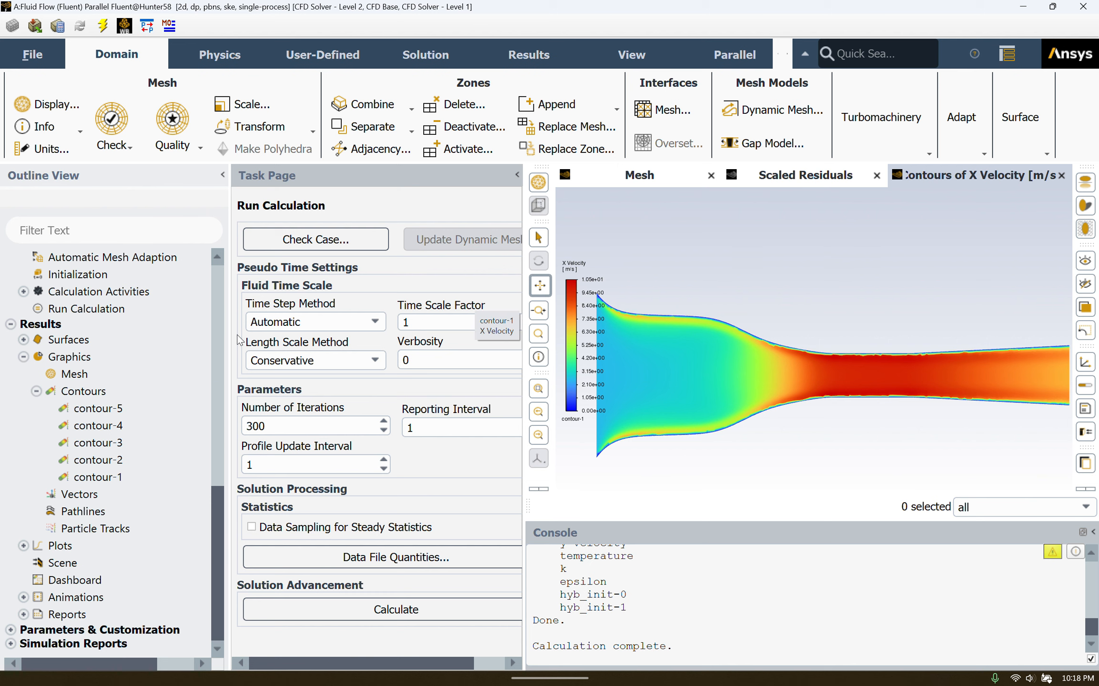
pyautogui.doubleClick(88, 461)
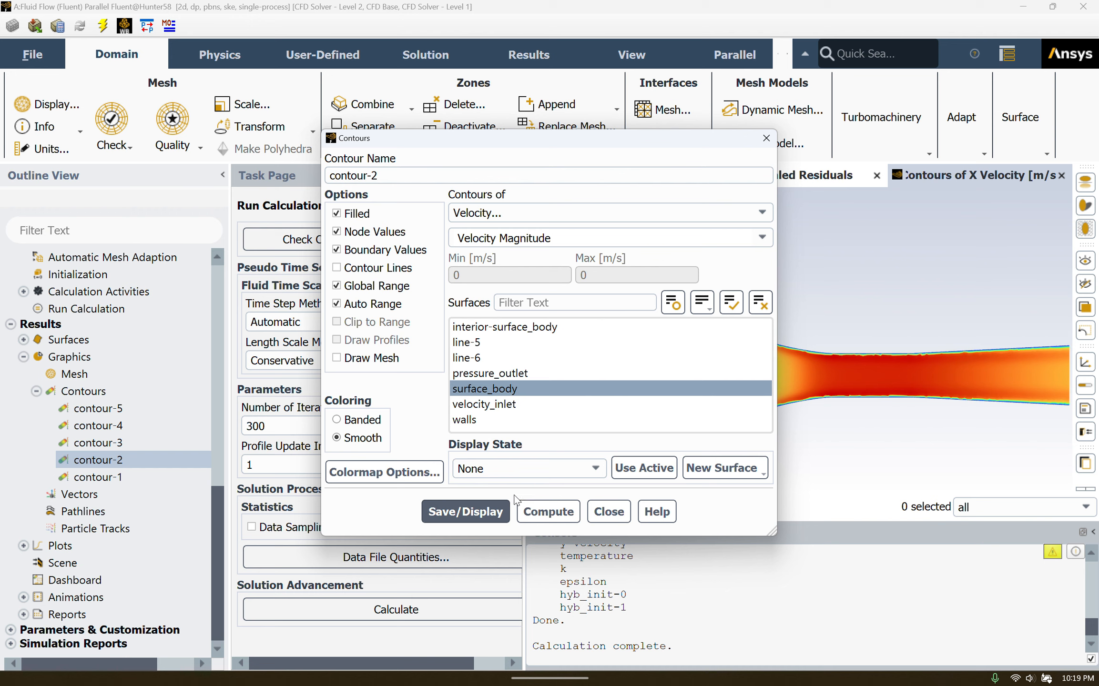
# Compute and display the contour-2 Velocity Magnitude contour.
pyautogui.click(522, 512)
pyautogui.click(455, 516)
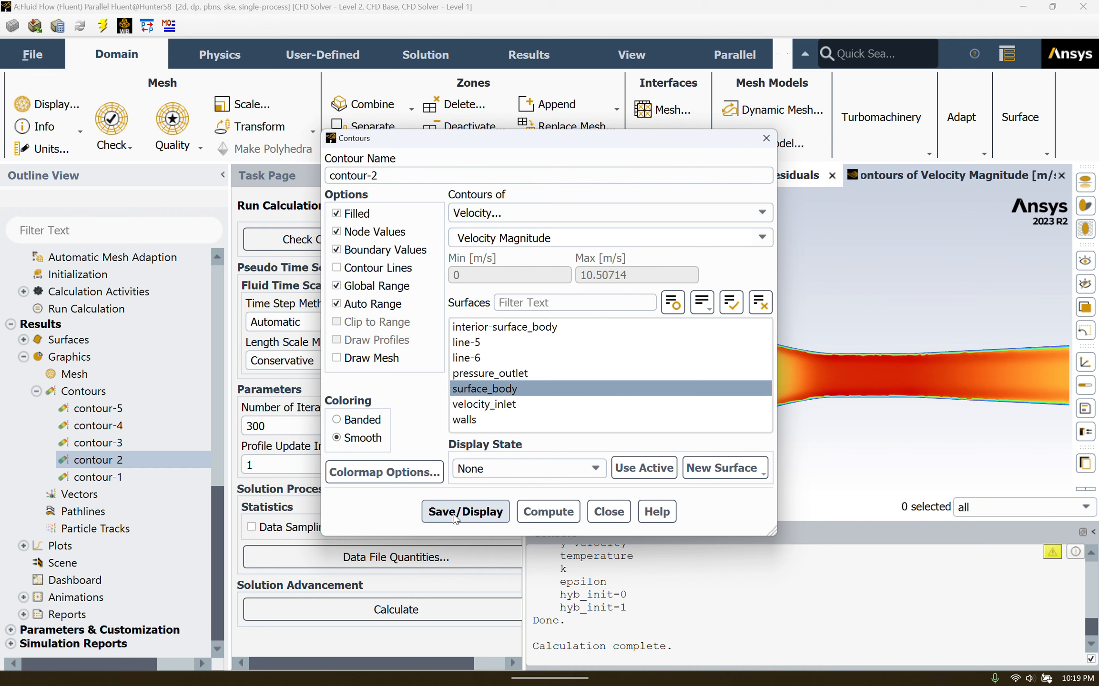
pyautogui.click(603, 513)
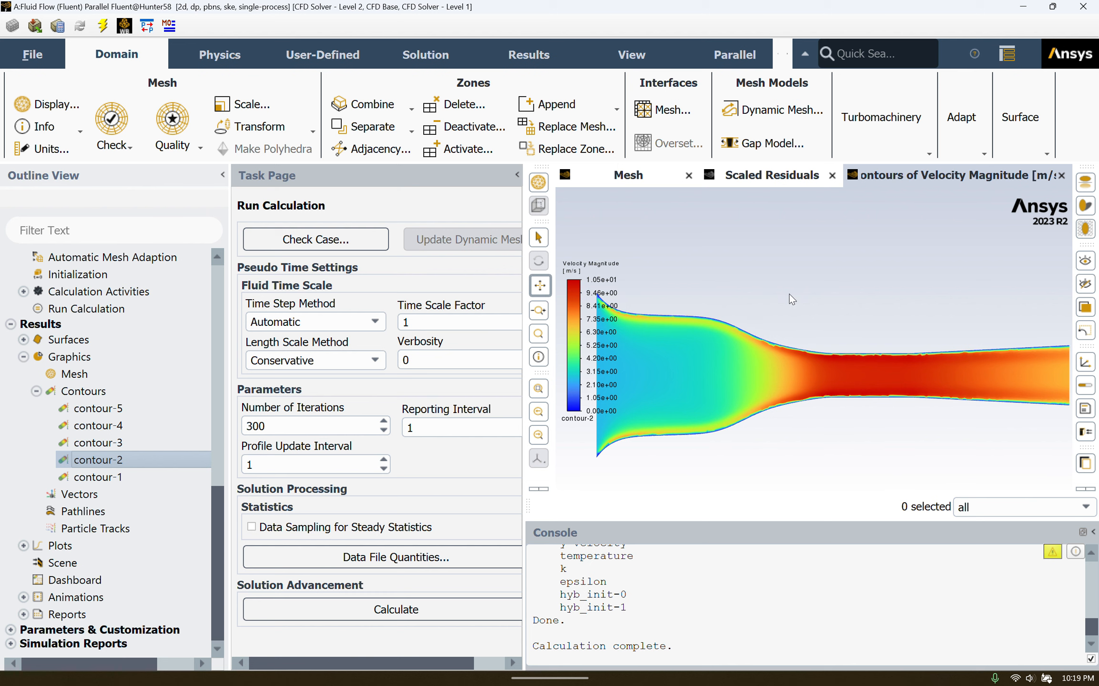
# Display the contour-3 Static Pressure contour, ranging about -30.2 to 87.5 Pa.
pyautogui.click(89, 444)
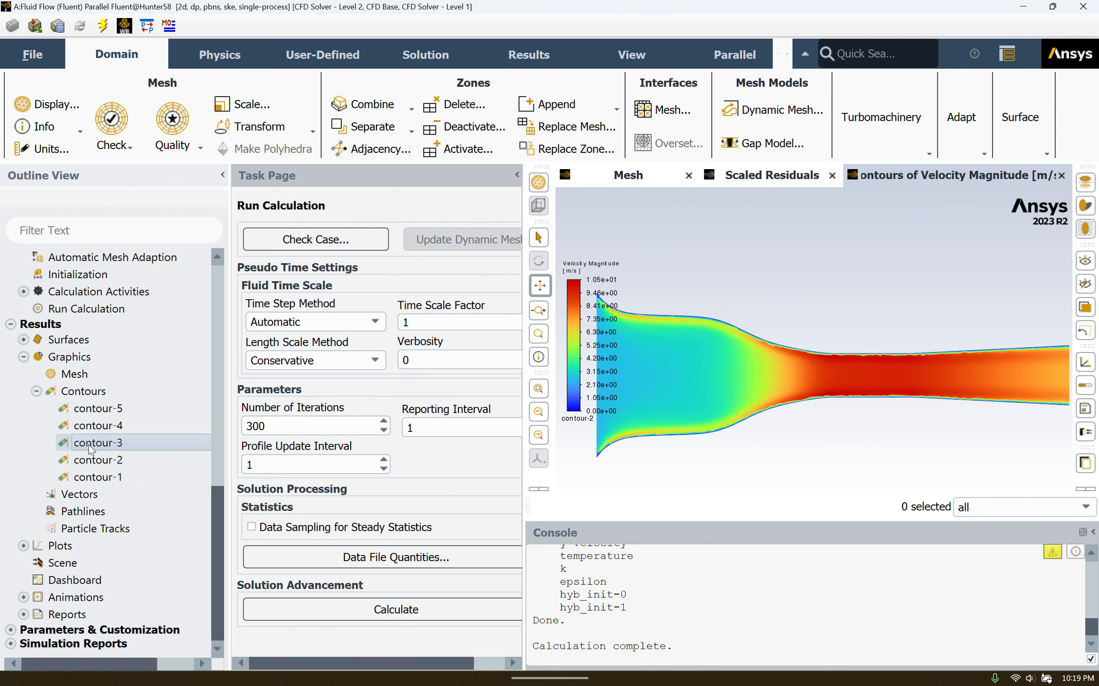
pyautogui.doubleClick(89, 444)
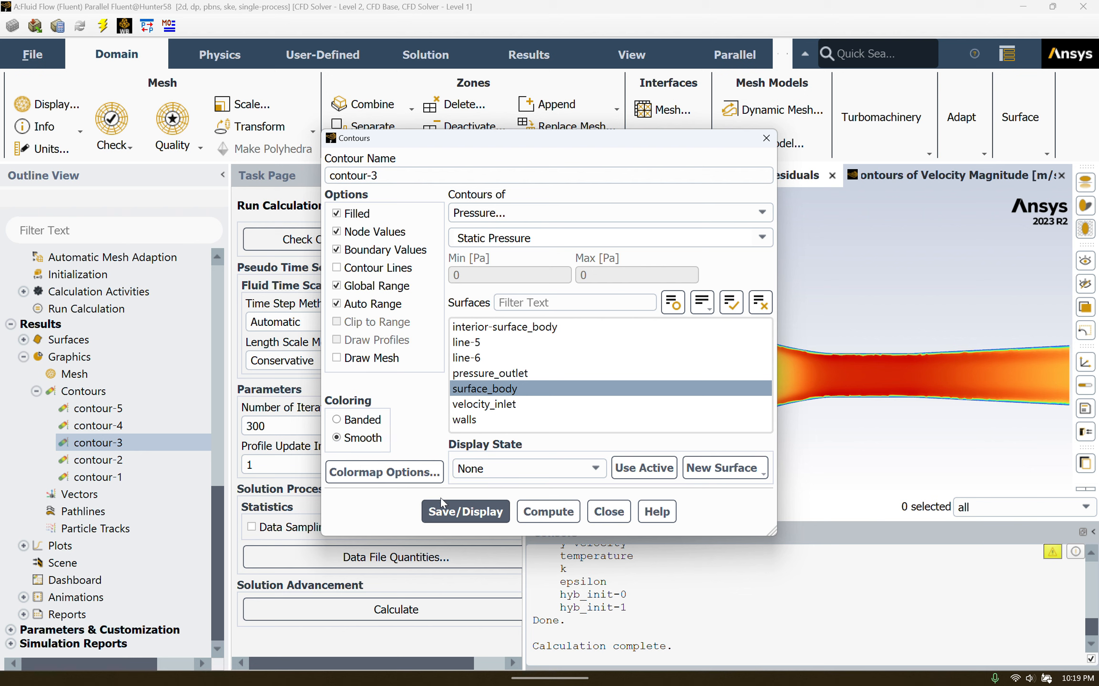
pyautogui.click(541, 508)
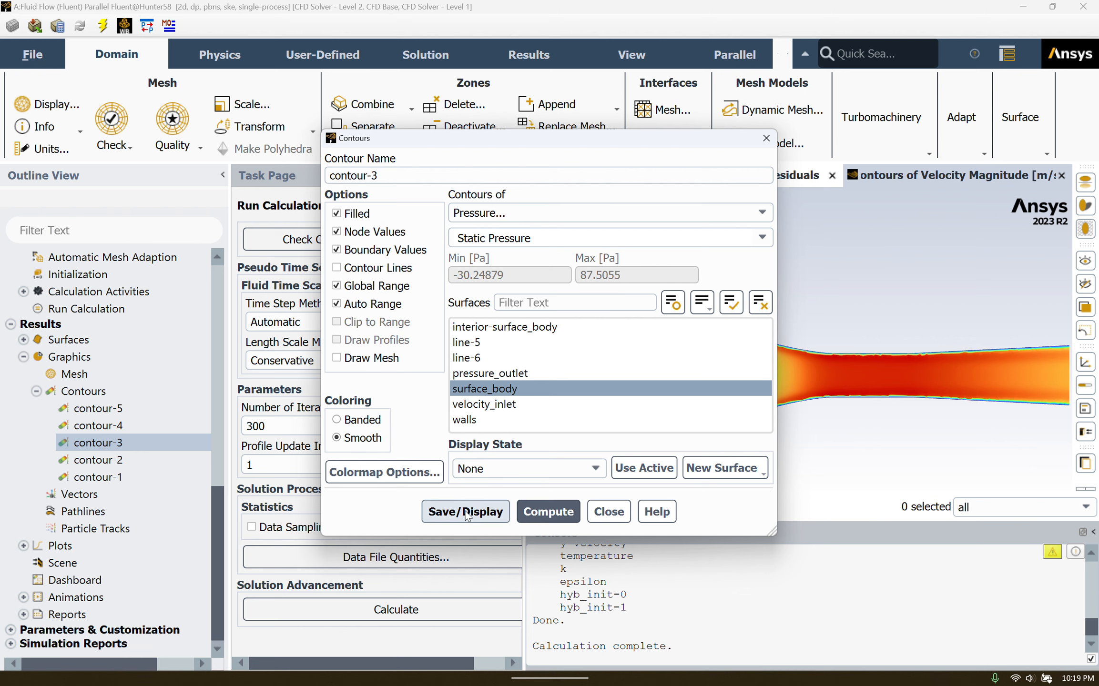
pyautogui.click(466, 512)
pyautogui.click(609, 512)
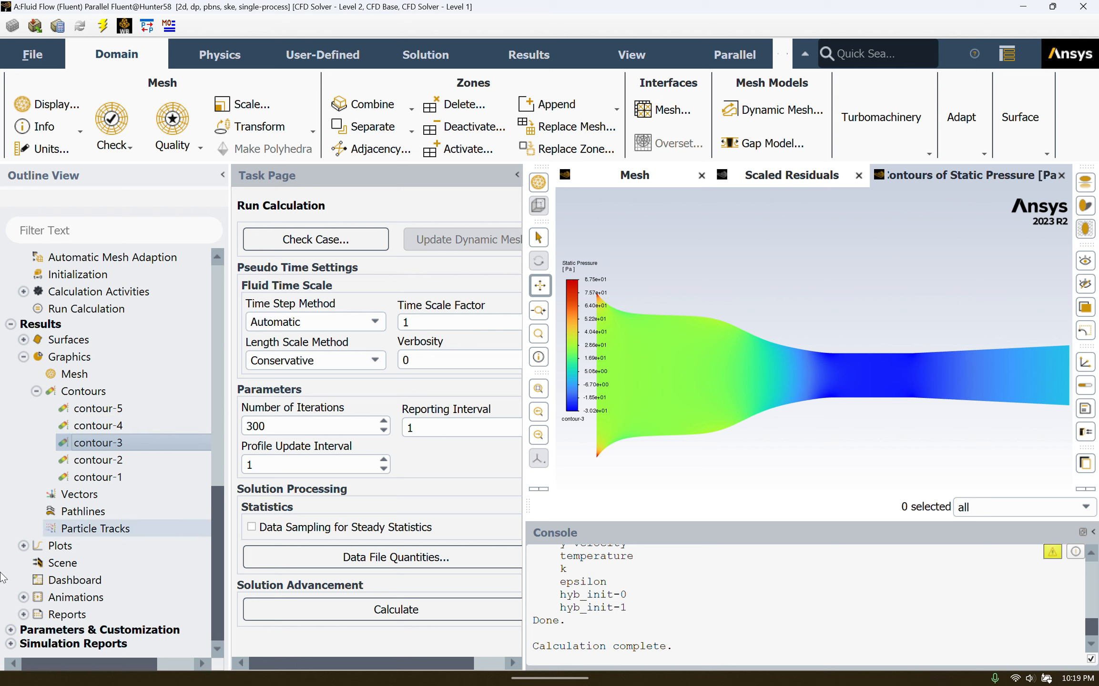
# Open xy-plot-1's settings with line-5 as the plotted surface.
pyautogui.click(23, 546)
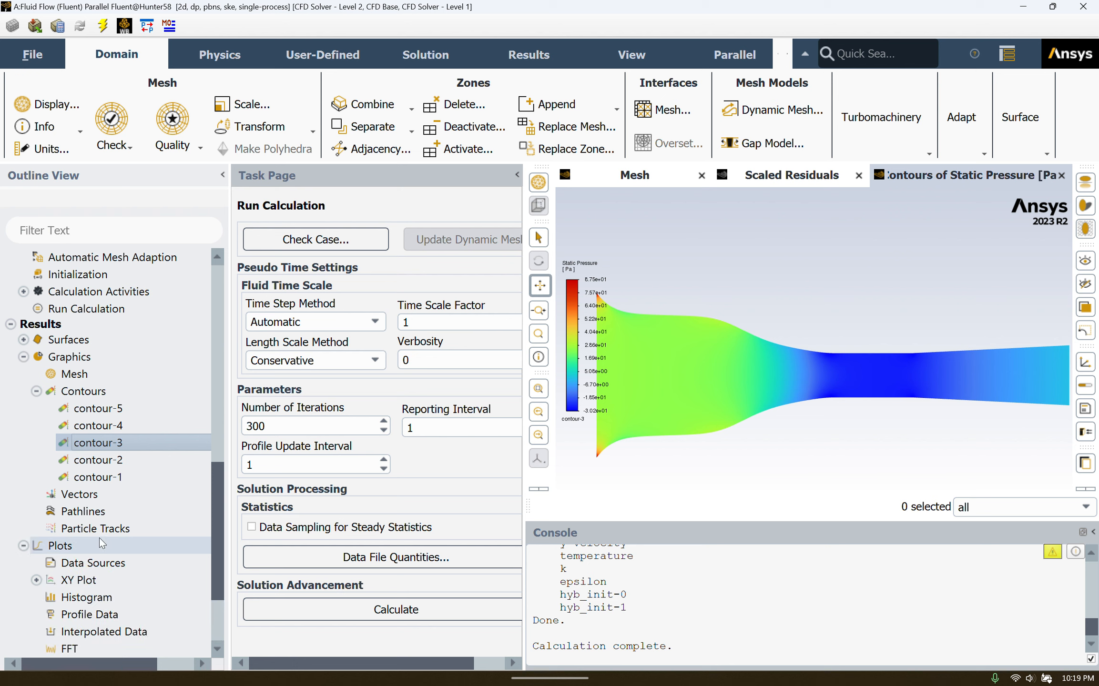
pyautogui.scroll(-2, 99, 538)
pyautogui.click(36, 498)
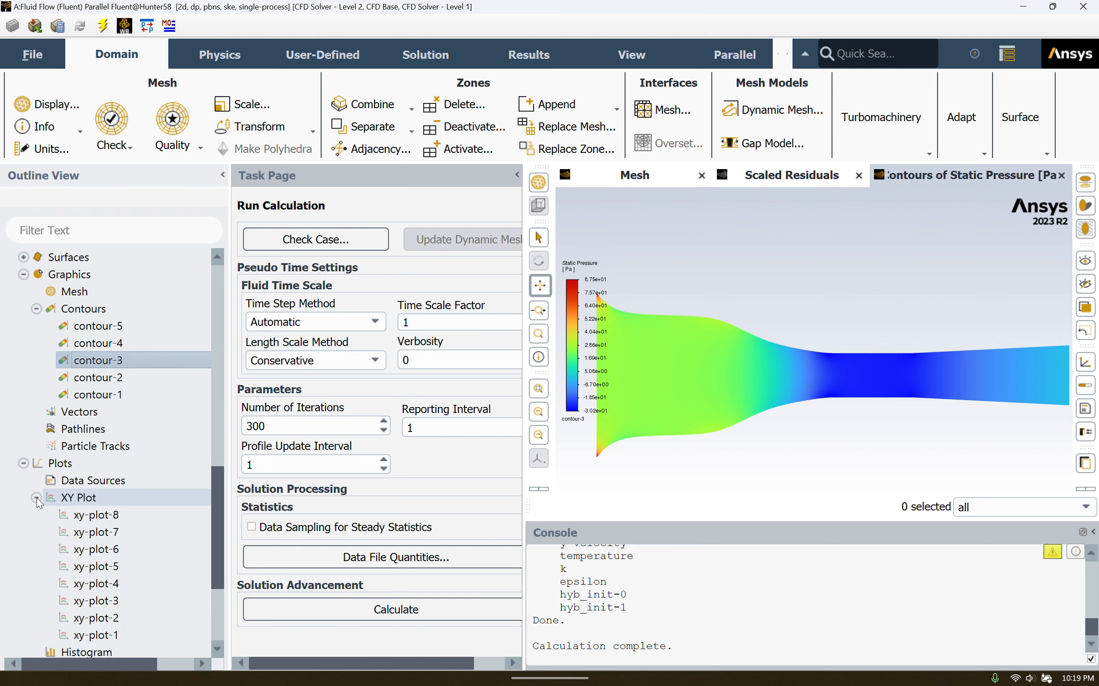
pyautogui.click(97, 636)
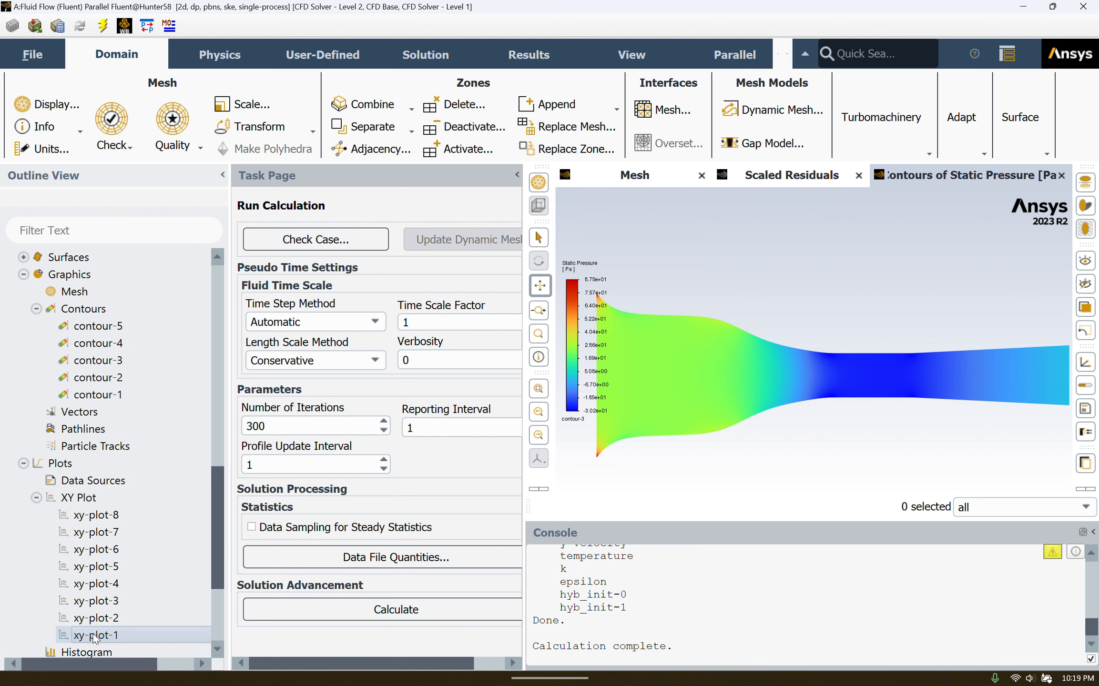
pyautogui.doubleClick(95, 635)
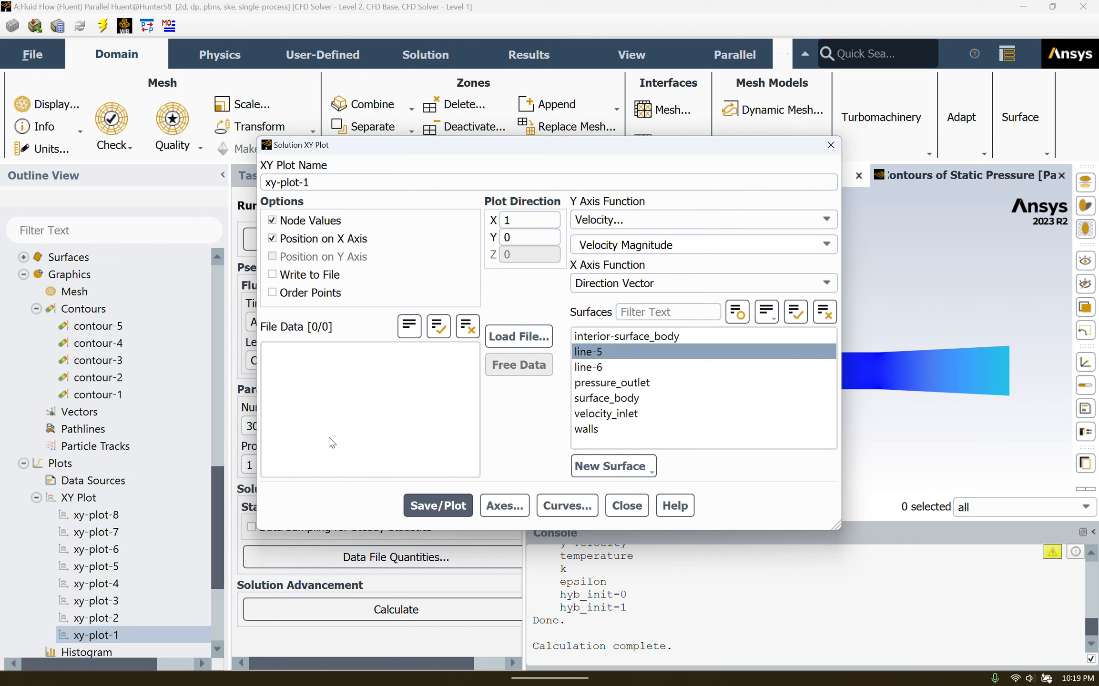
pyautogui.click(592, 353)
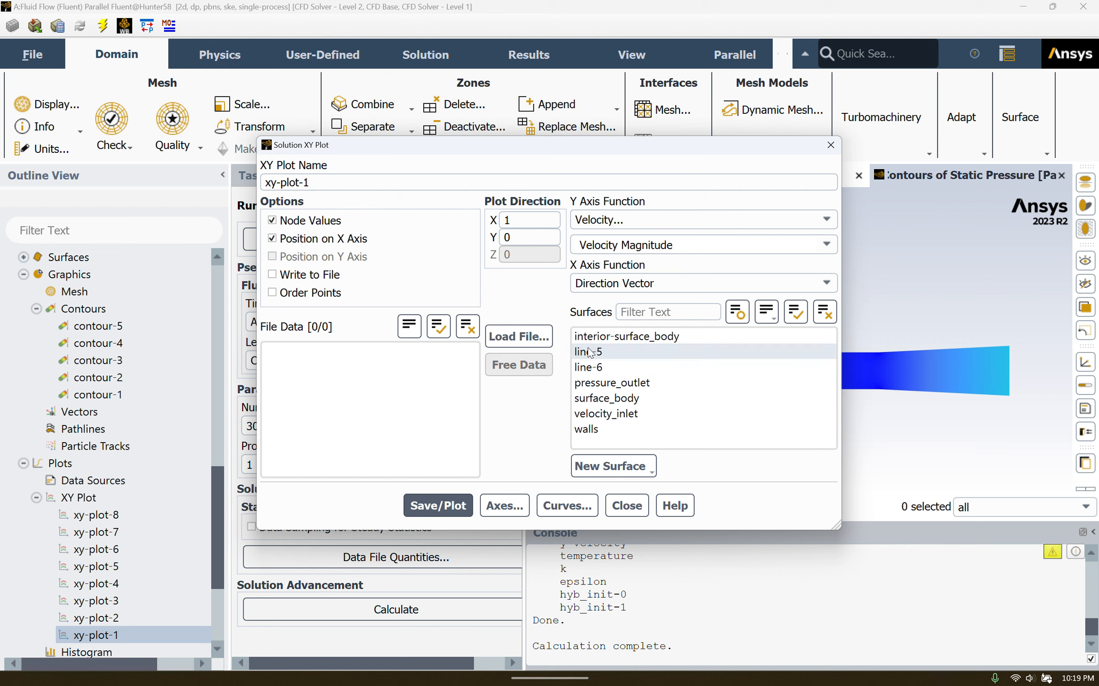
pyautogui.click(632, 360)
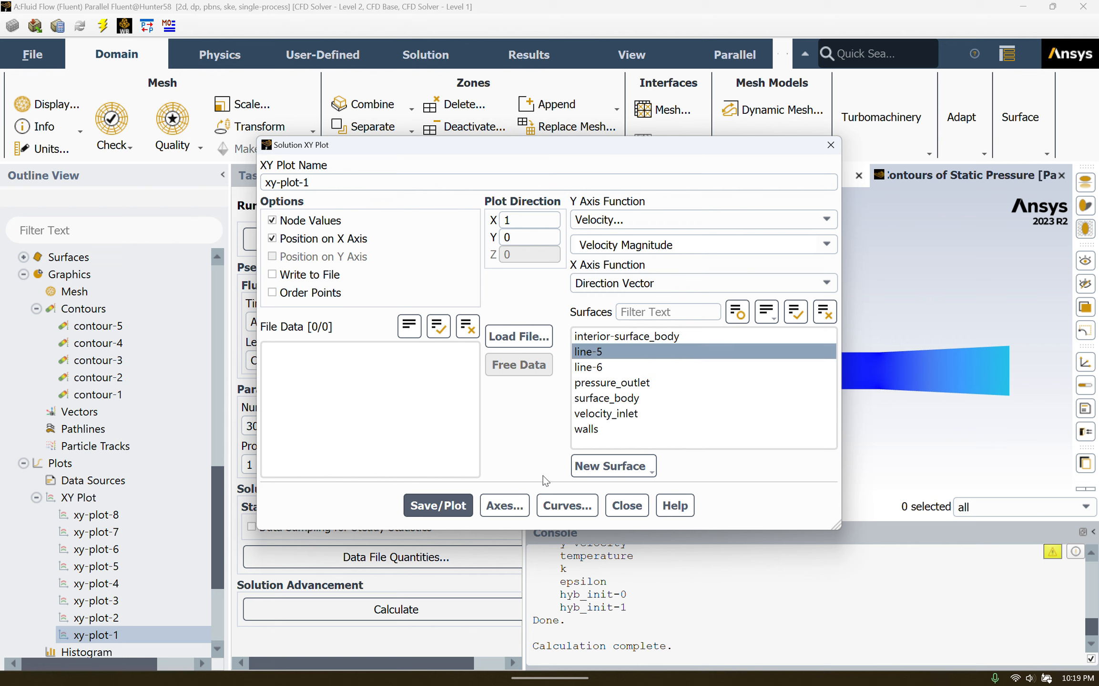
# Plot Velocity Magnitude along line-5 and close the XY plot settings.
pyautogui.click(612, 467)
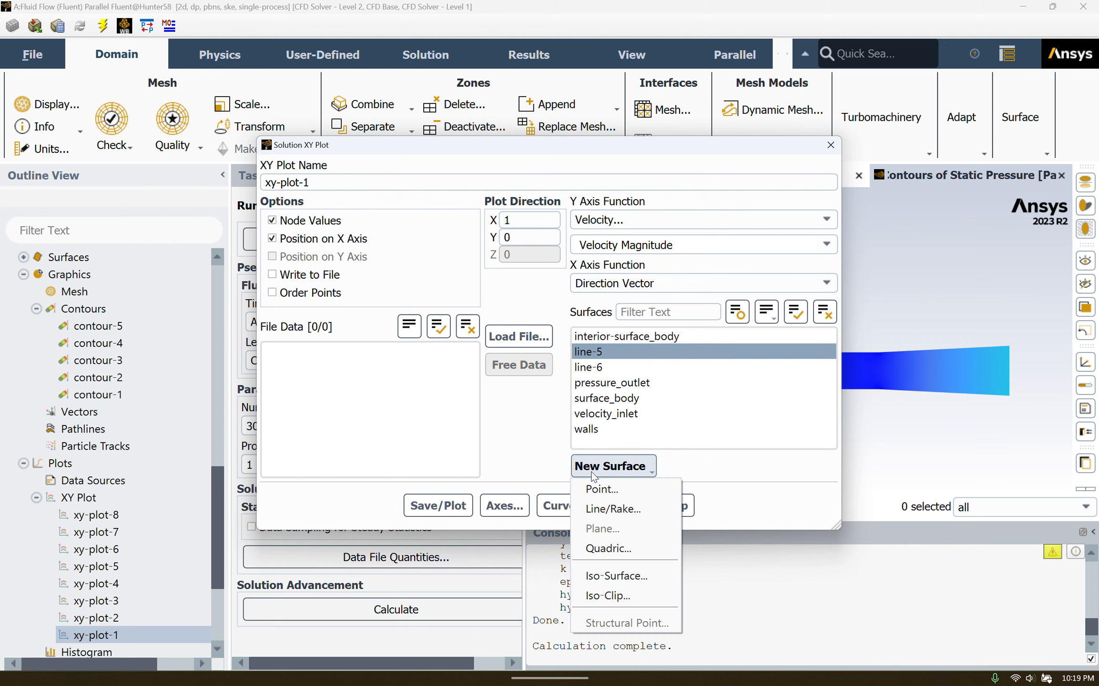
pyautogui.click(614, 508)
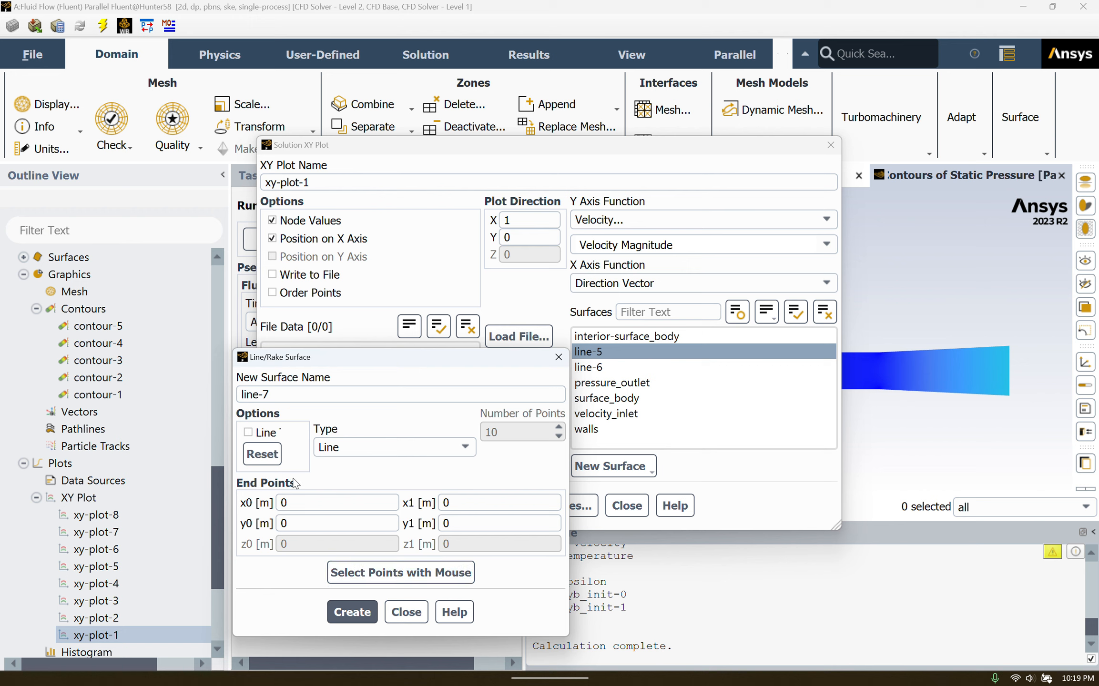
pyautogui.click(415, 617)
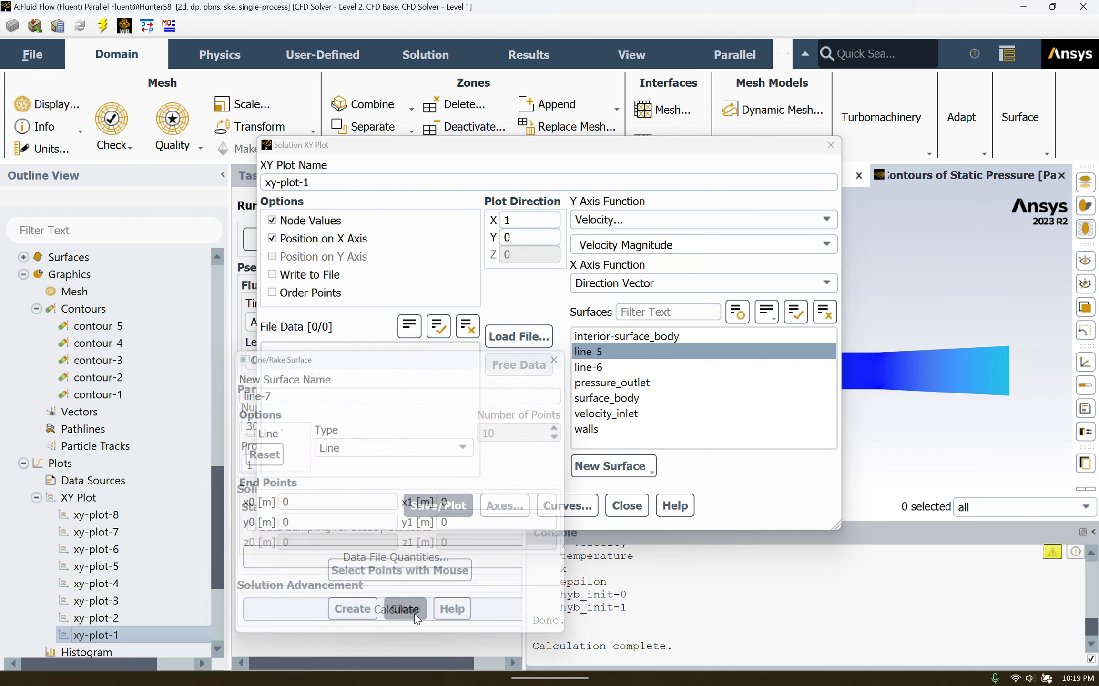
pyautogui.click(611, 353)
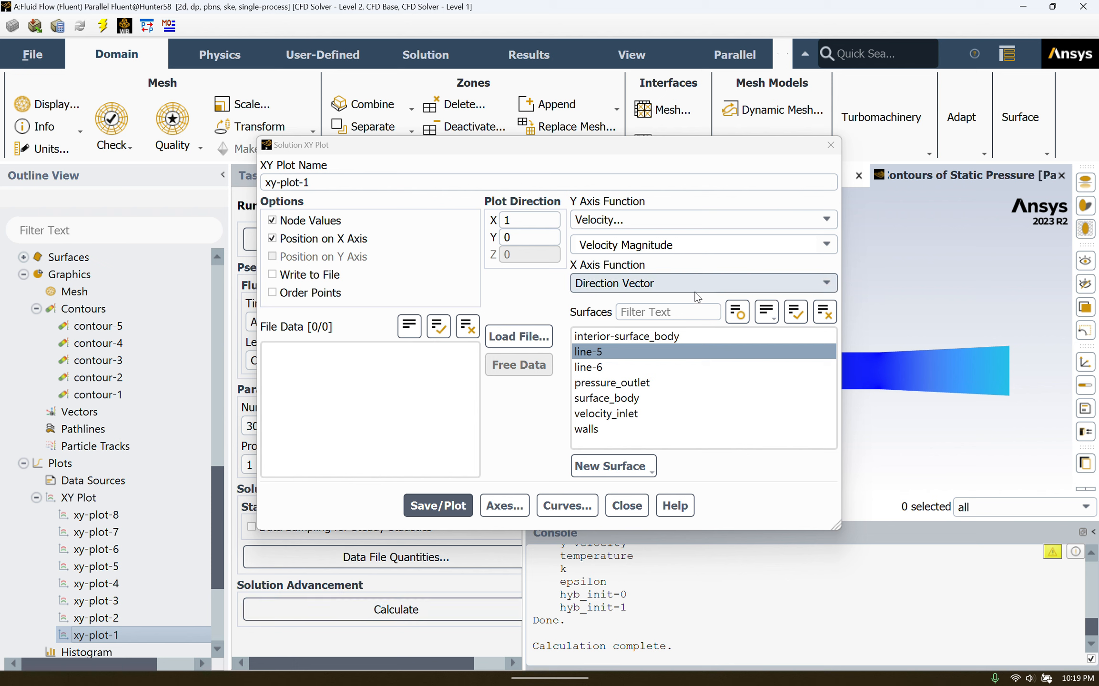
pyautogui.click(465, 506)
pyautogui.click(625, 507)
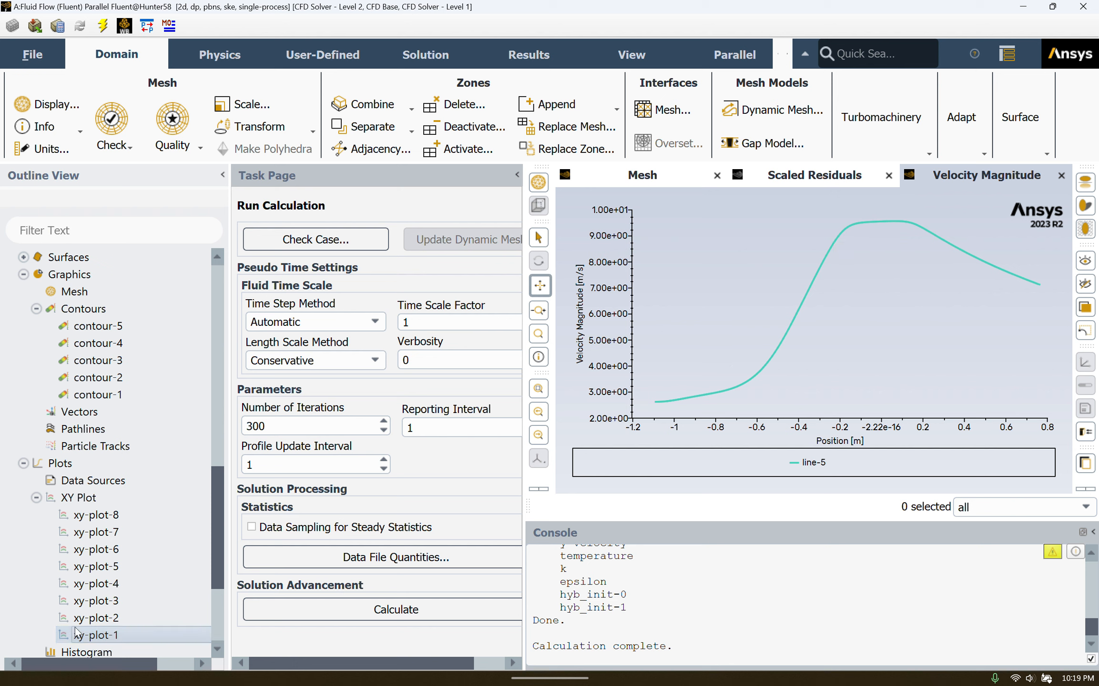
# Plot xy-plot-5 as velocity magnitude along line-6, showing a flat profile near 10 m/s.
pyautogui.doubleClick(97, 567)
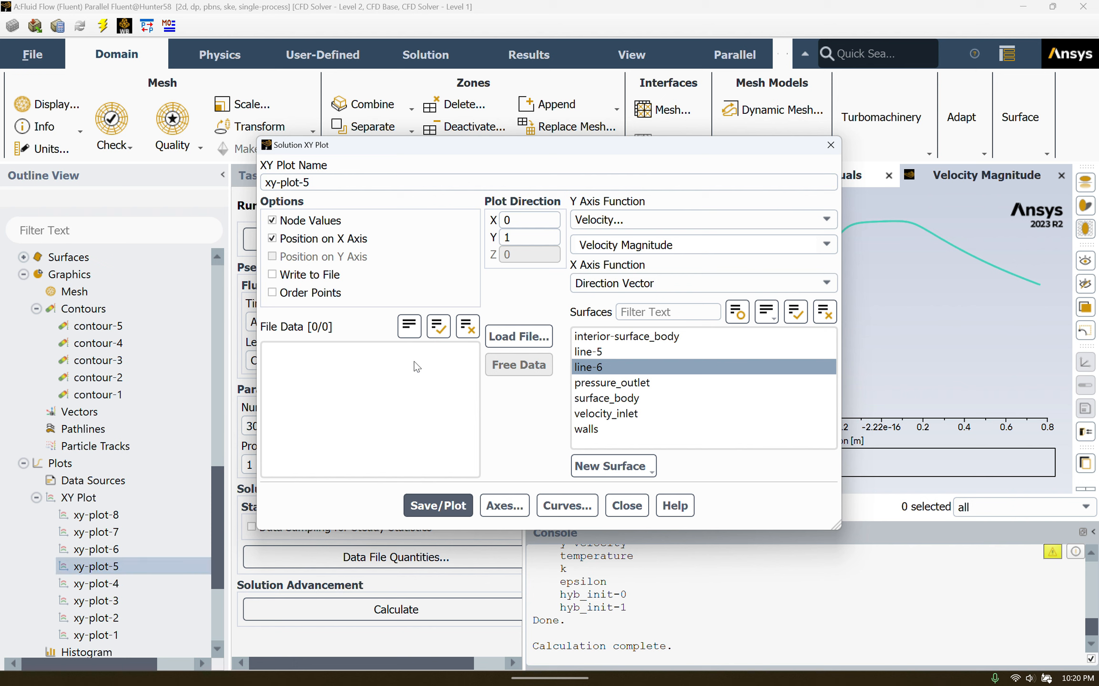
pyautogui.click(578, 368)
pyautogui.click(575, 369)
pyautogui.click(452, 508)
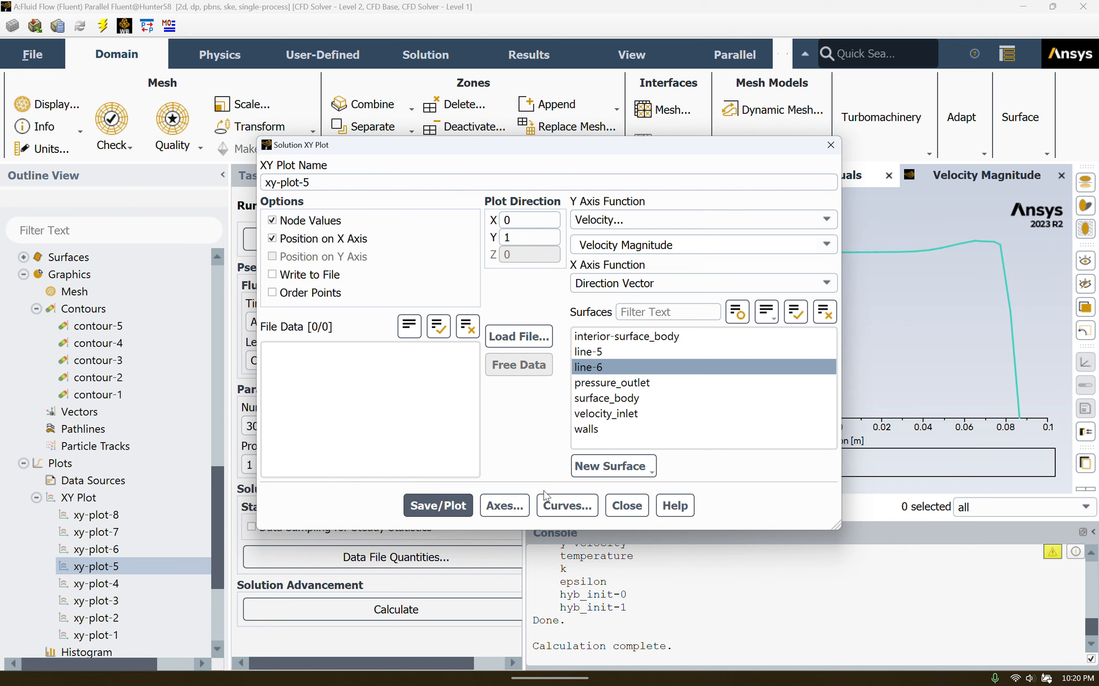
pyautogui.click(625, 506)
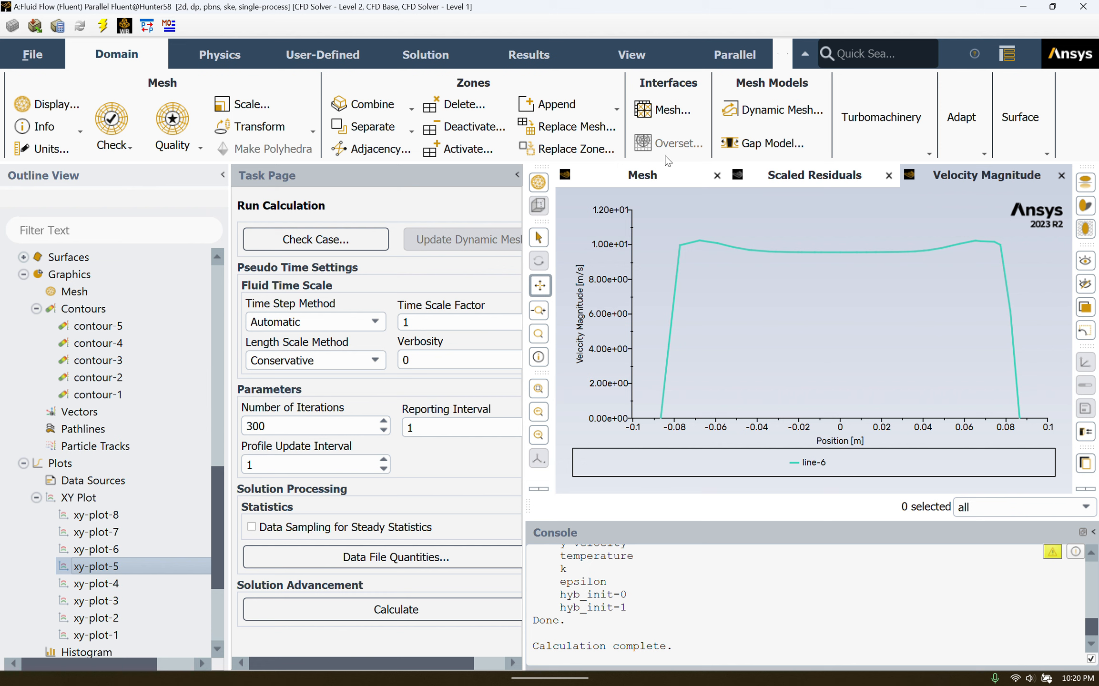
# Return to the Mesh view and pick the duct's interior zone.
pyautogui.click(676, 179)
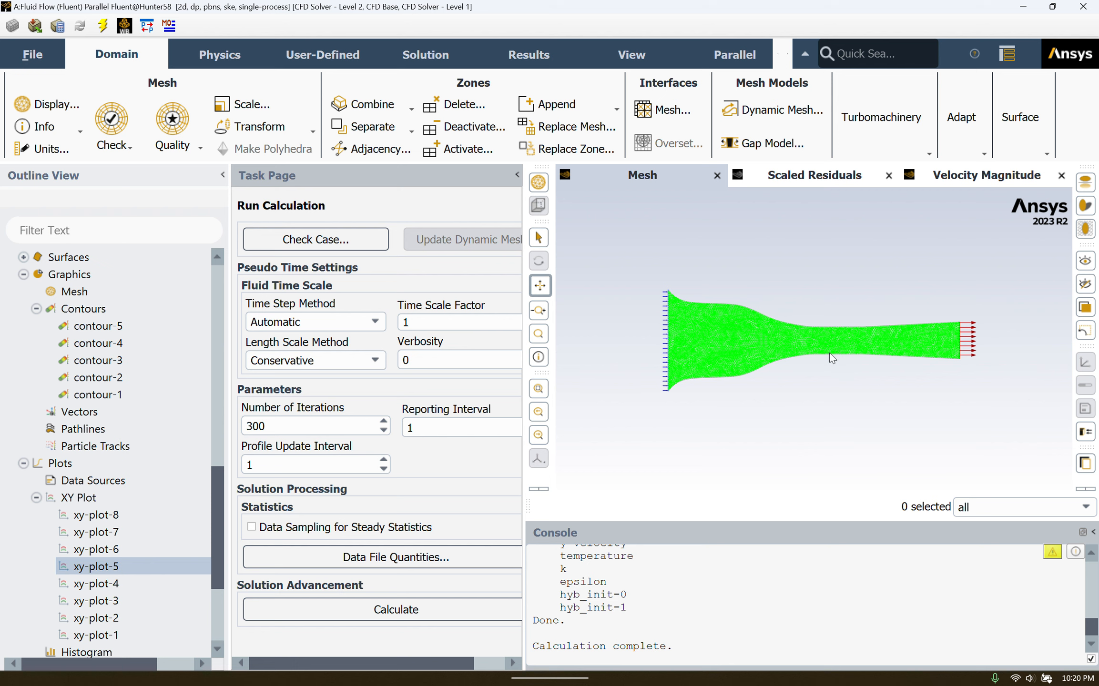
pyautogui.click(830, 338)
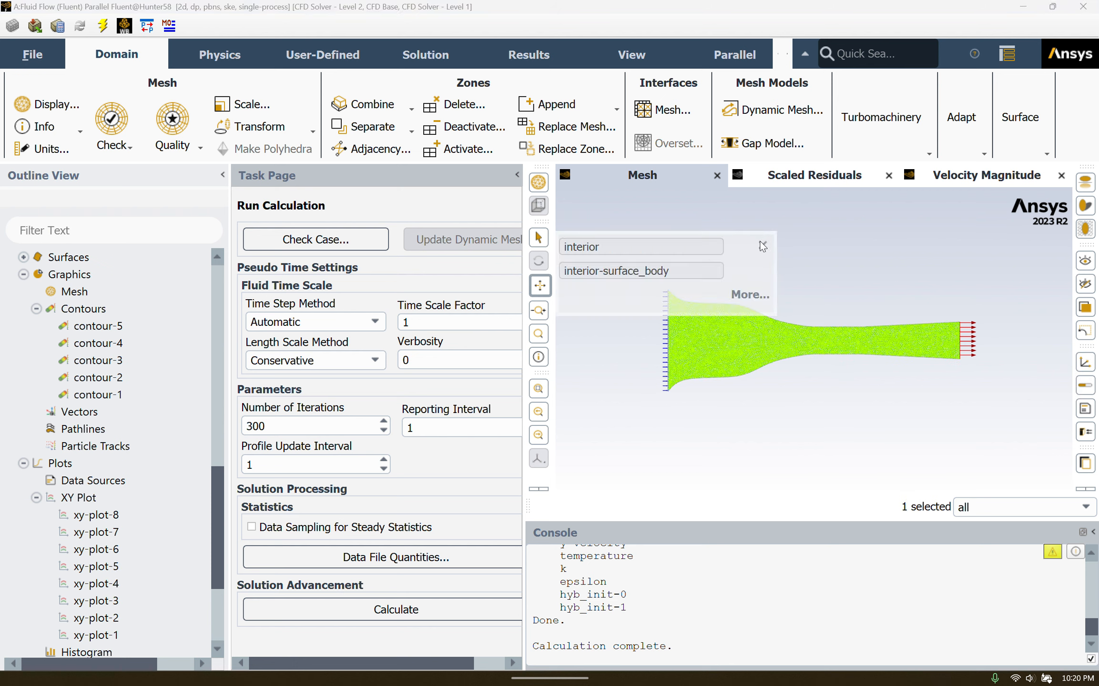